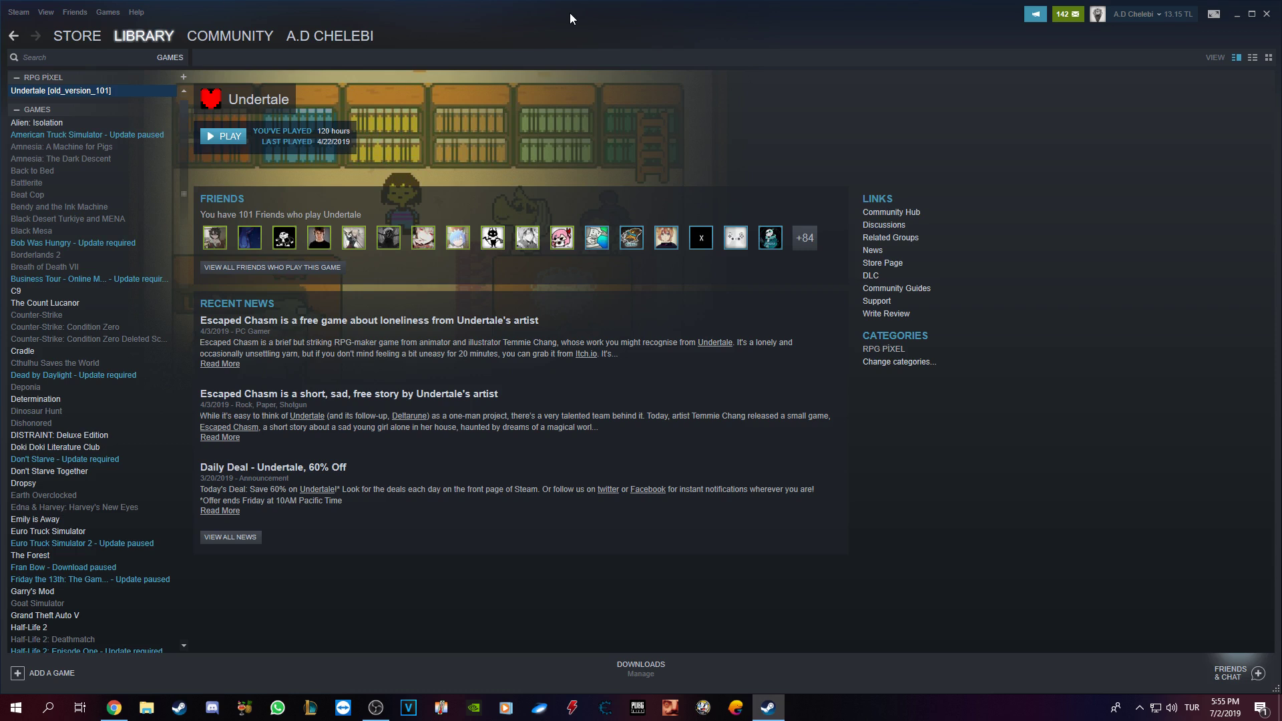
# Step: Search the Steam store for "underta" and open the Undertale store page
pyautogui.click(97, 36)
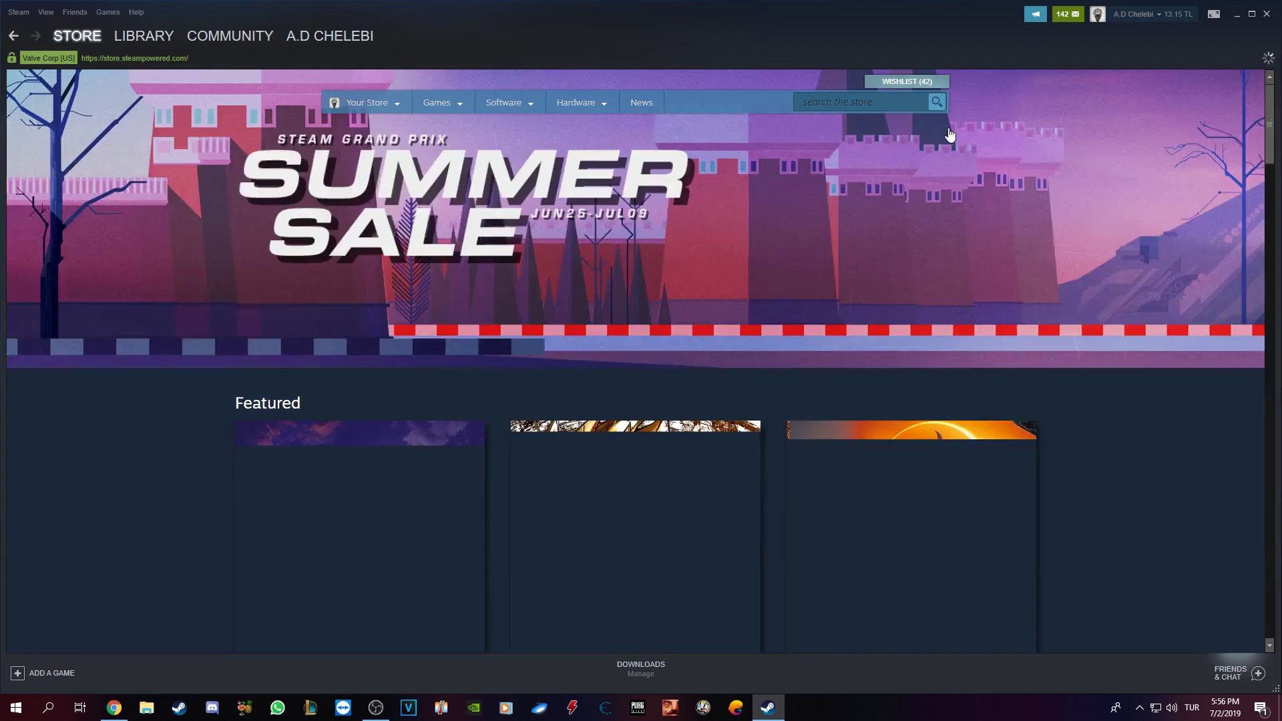
pyautogui.click(901, 107)
pyautogui.write('under')
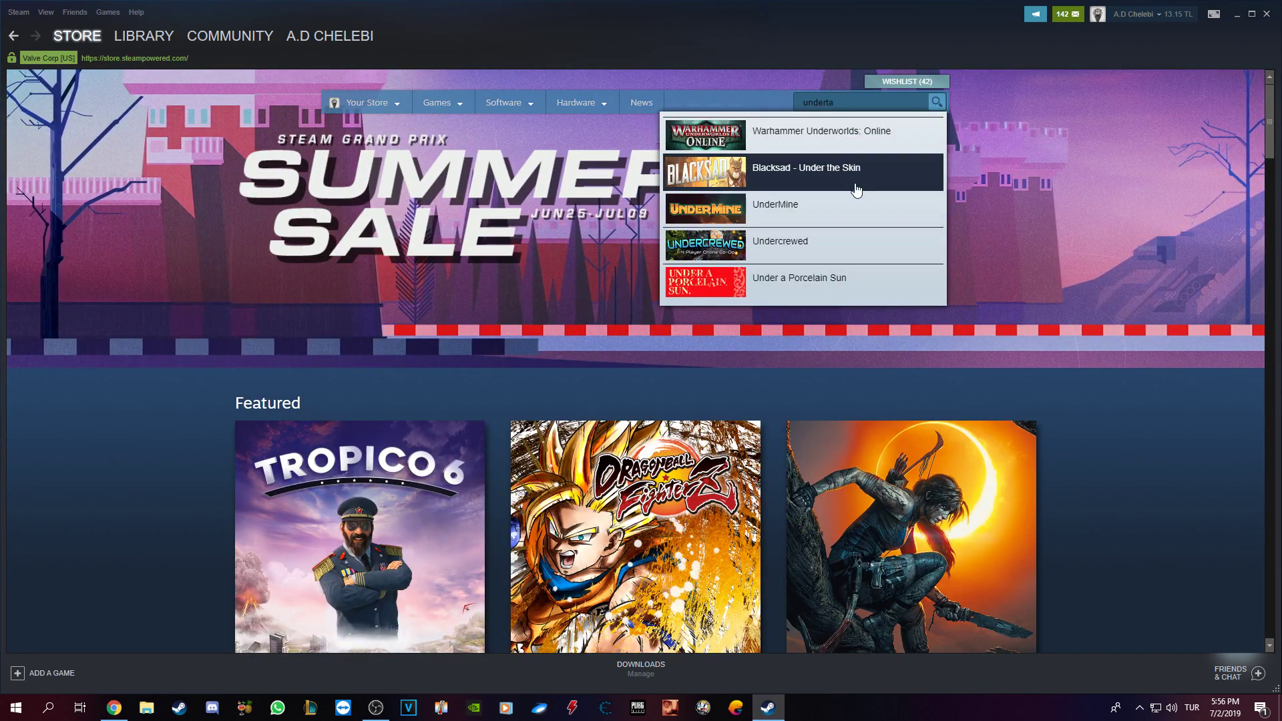
pyautogui.write('ta')
pyautogui.click(804, 149)
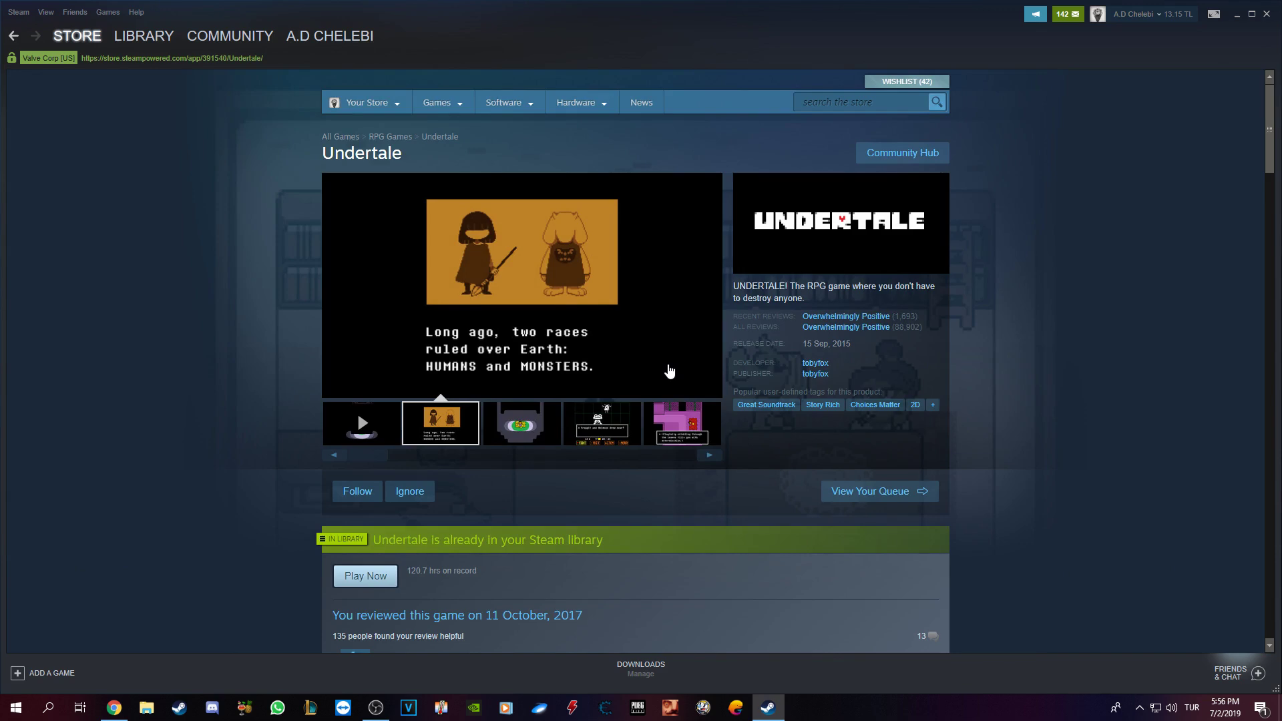
# Step: Examine Undertale's store page, including the purchase options for the game and its soundtrack bundle
pyautogui.scroll(-1, 670, 371)
pyautogui.scroll(1, 546, 375)
pyautogui.scroll(-7, 586, 248)
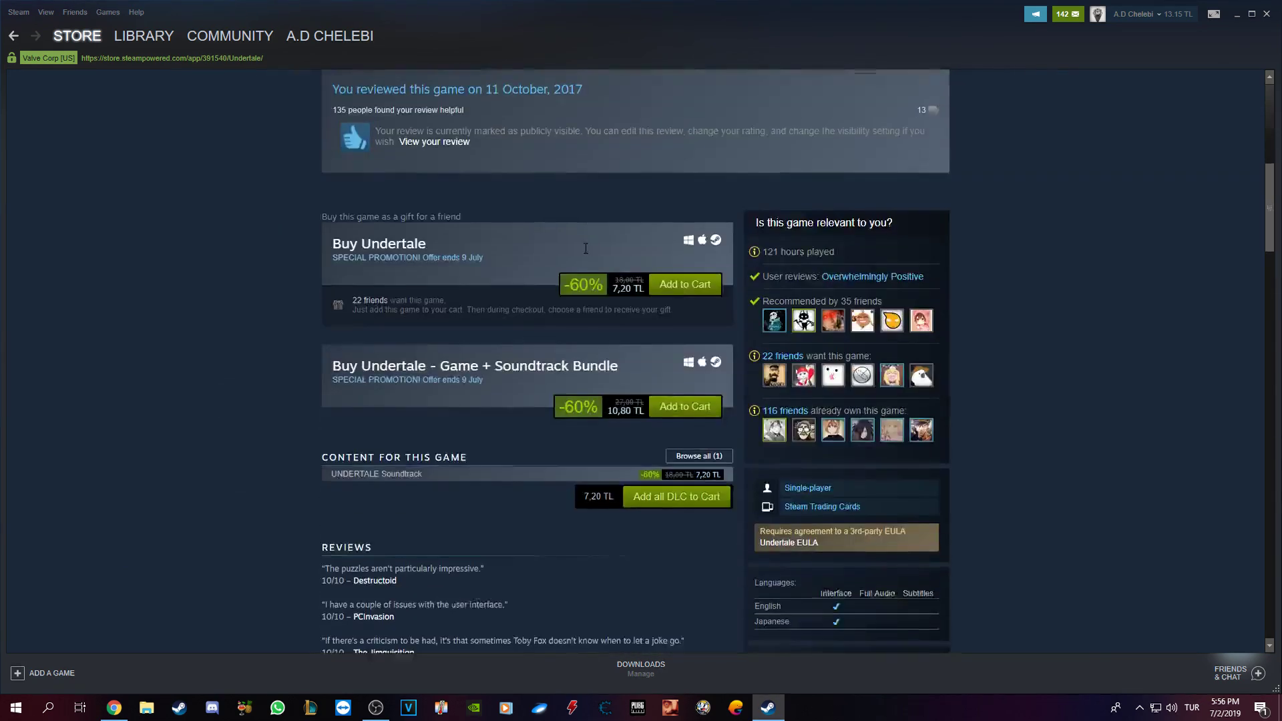
pyautogui.scroll(-9, 584, 250)
pyautogui.scroll(8, 582, 251)
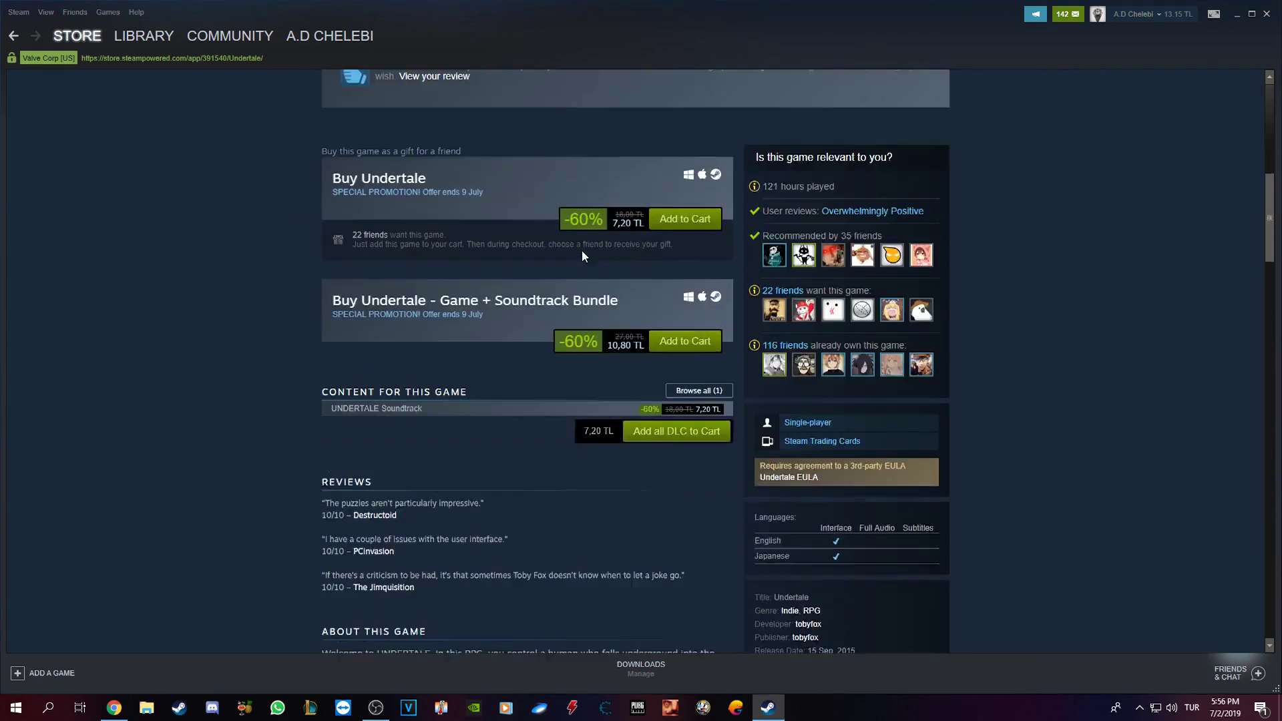
pyautogui.scroll(6, 582, 250)
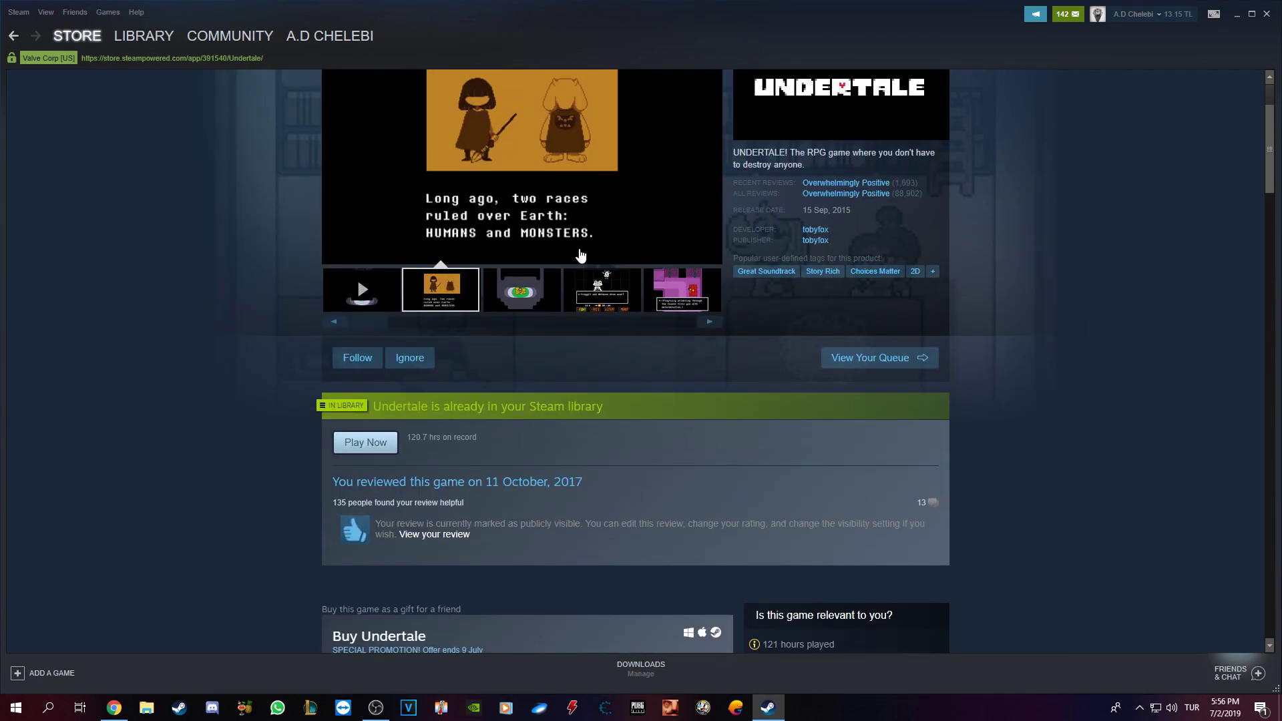
pyautogui.scroll(2, 580, 256)
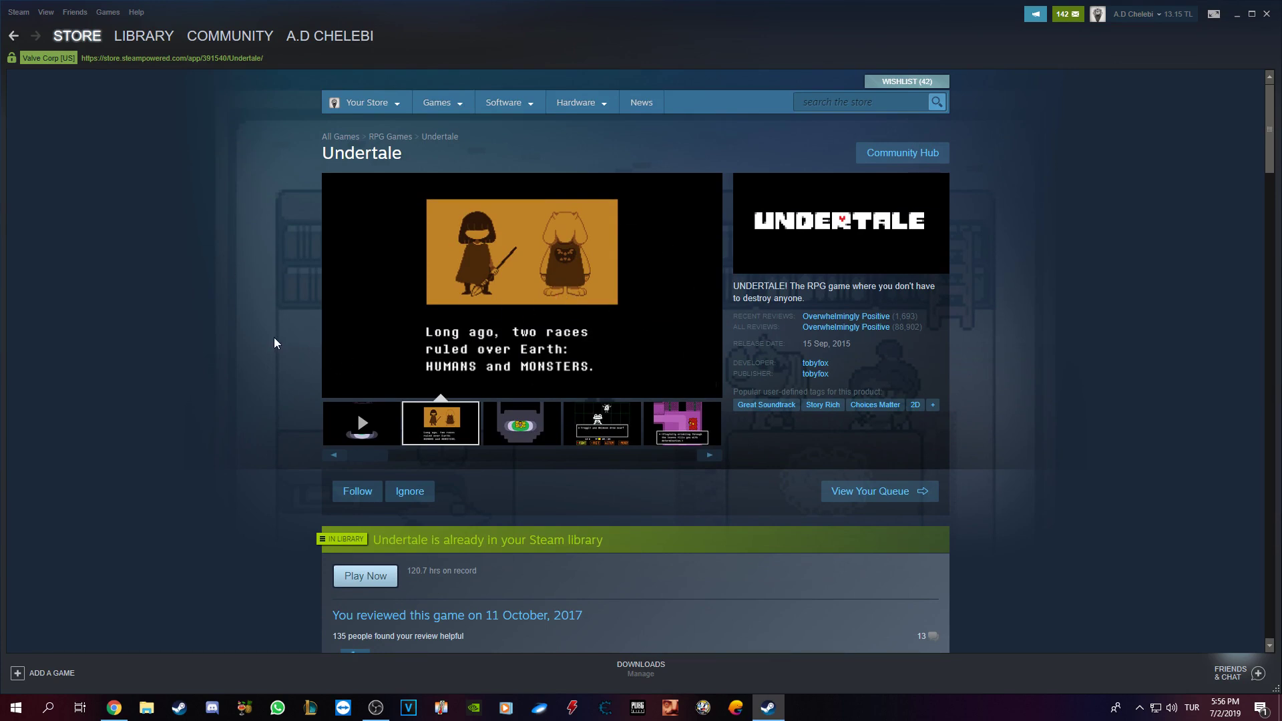
pyautogui.scroll(-20, 366, 295)
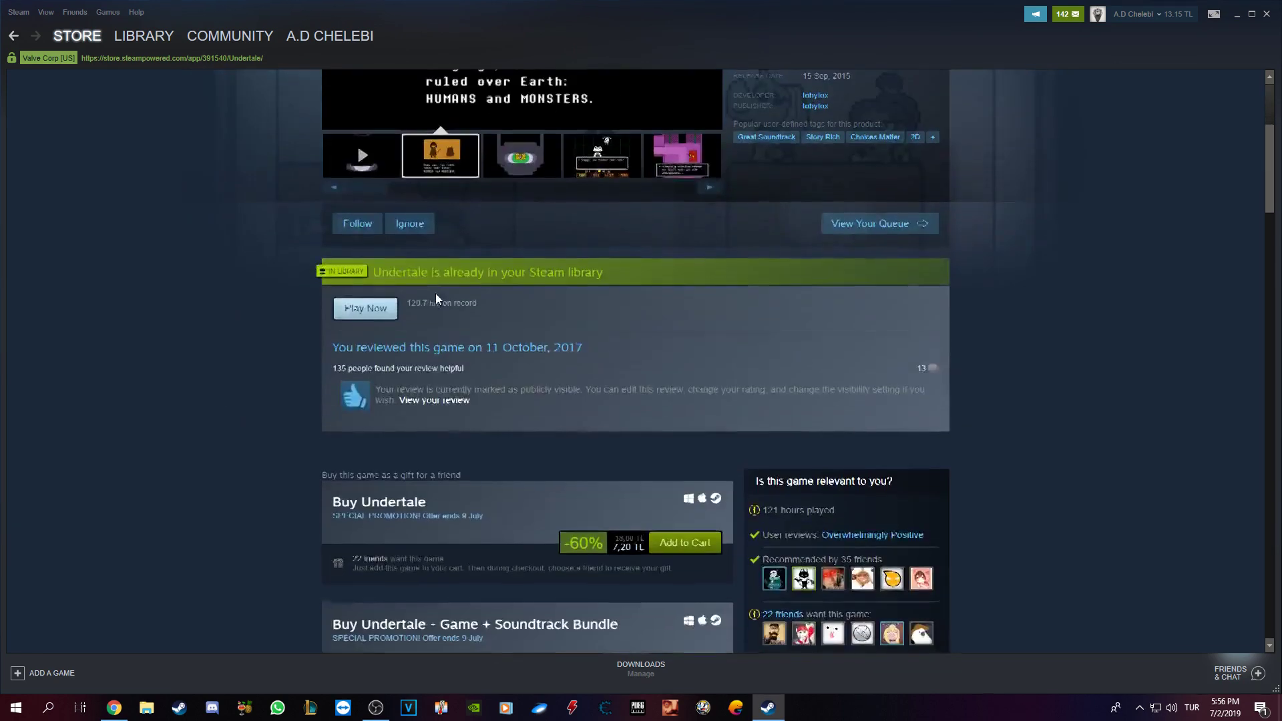
pyautogui.scroll(12, 523, 311)
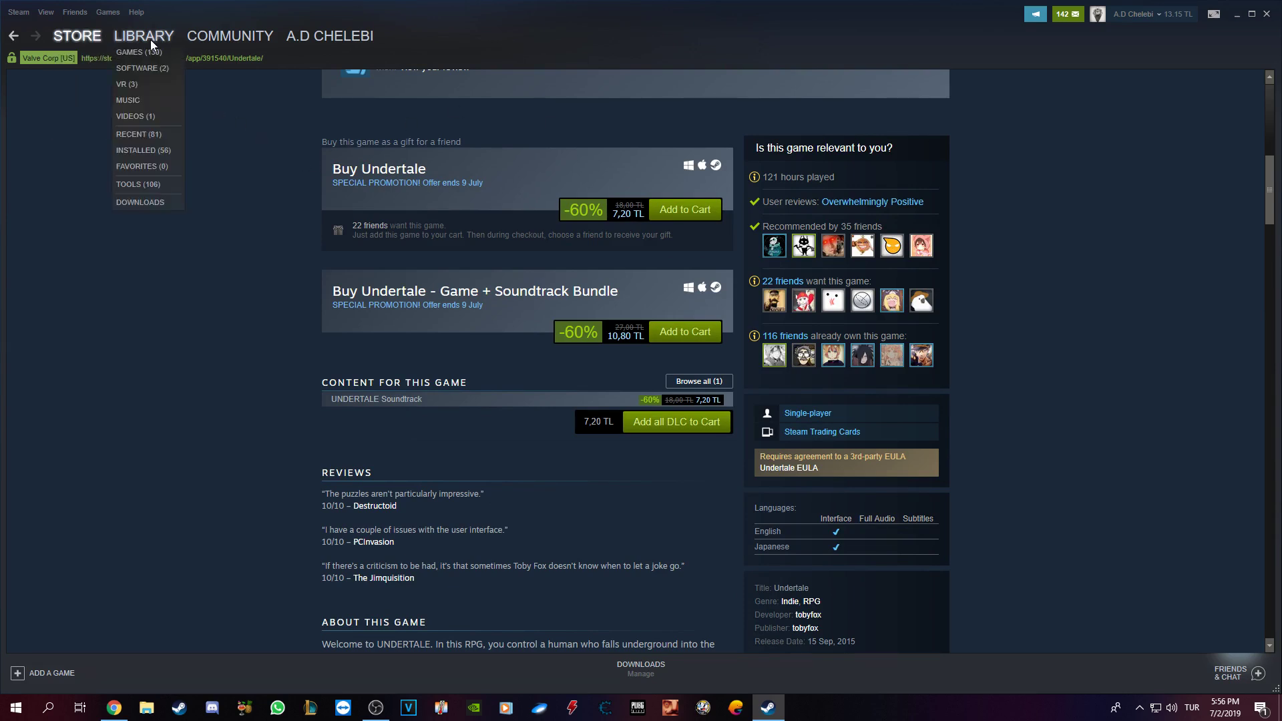
# Step: From the games library, open Undertale's properties and opt into the old_version_101 beta
pyautogui.click(138, 54)
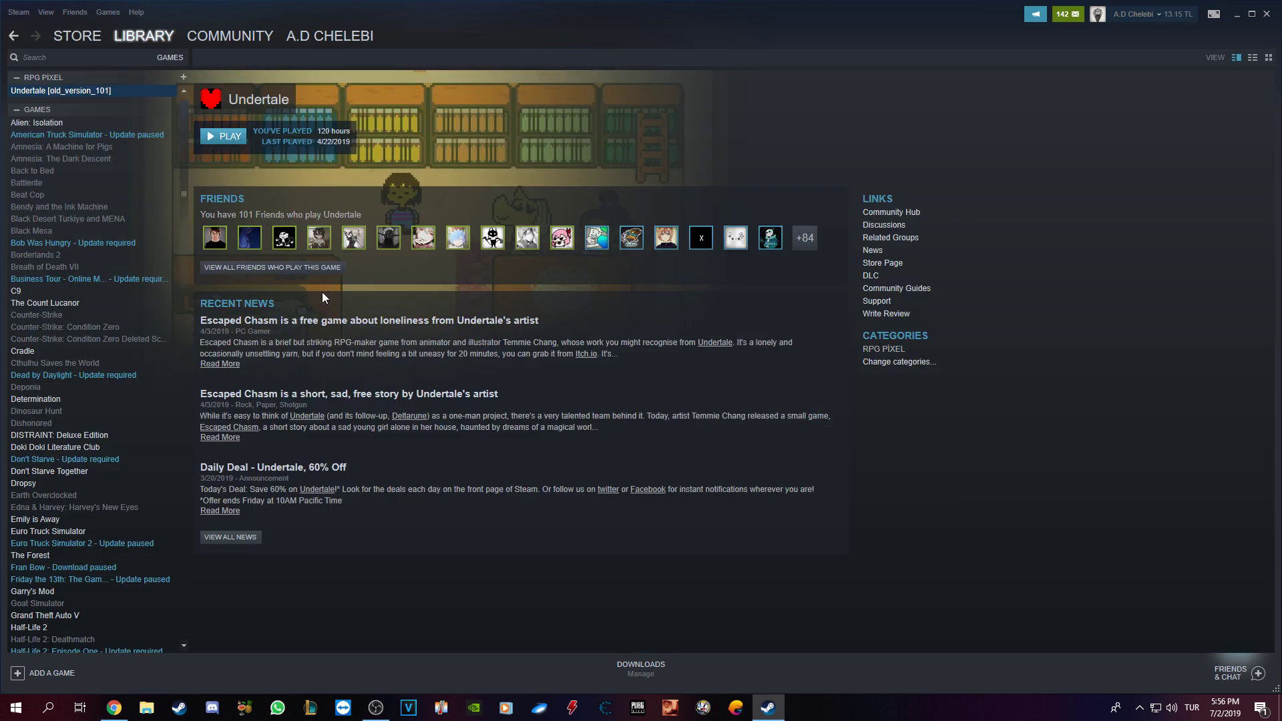
pyautogui.rightClick(44, 90)
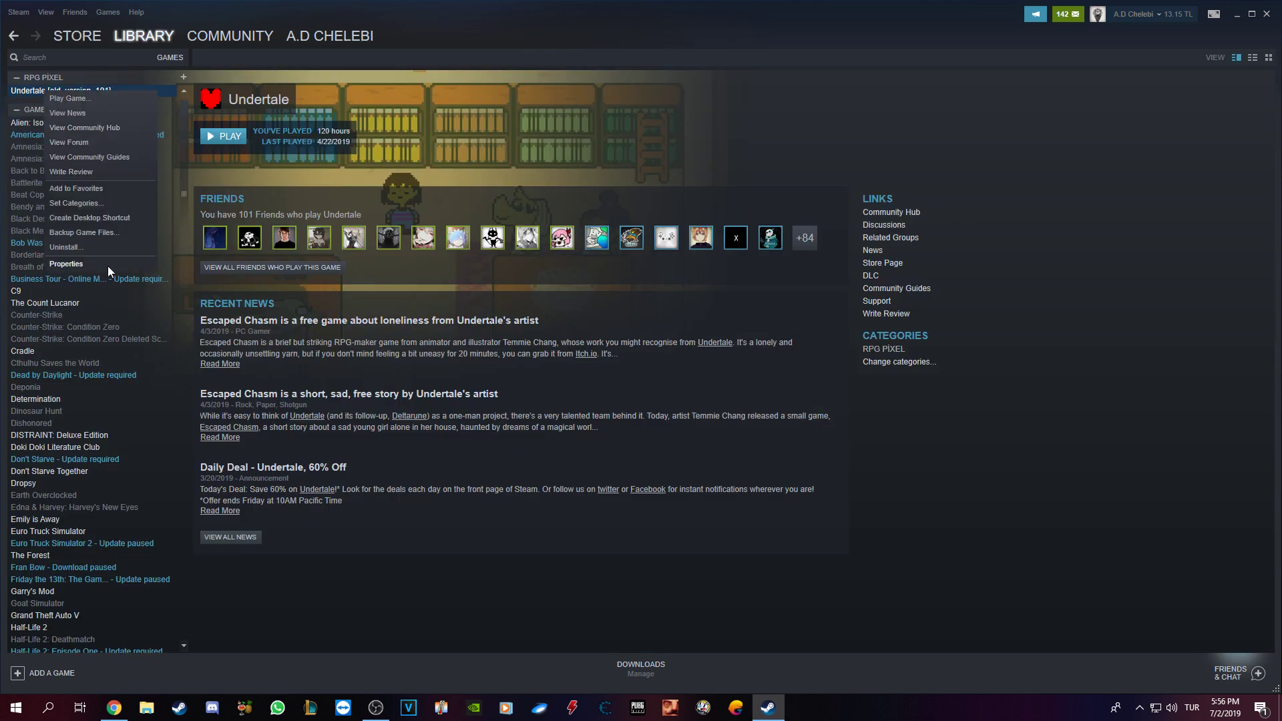
pyautogui.click(79, 266)
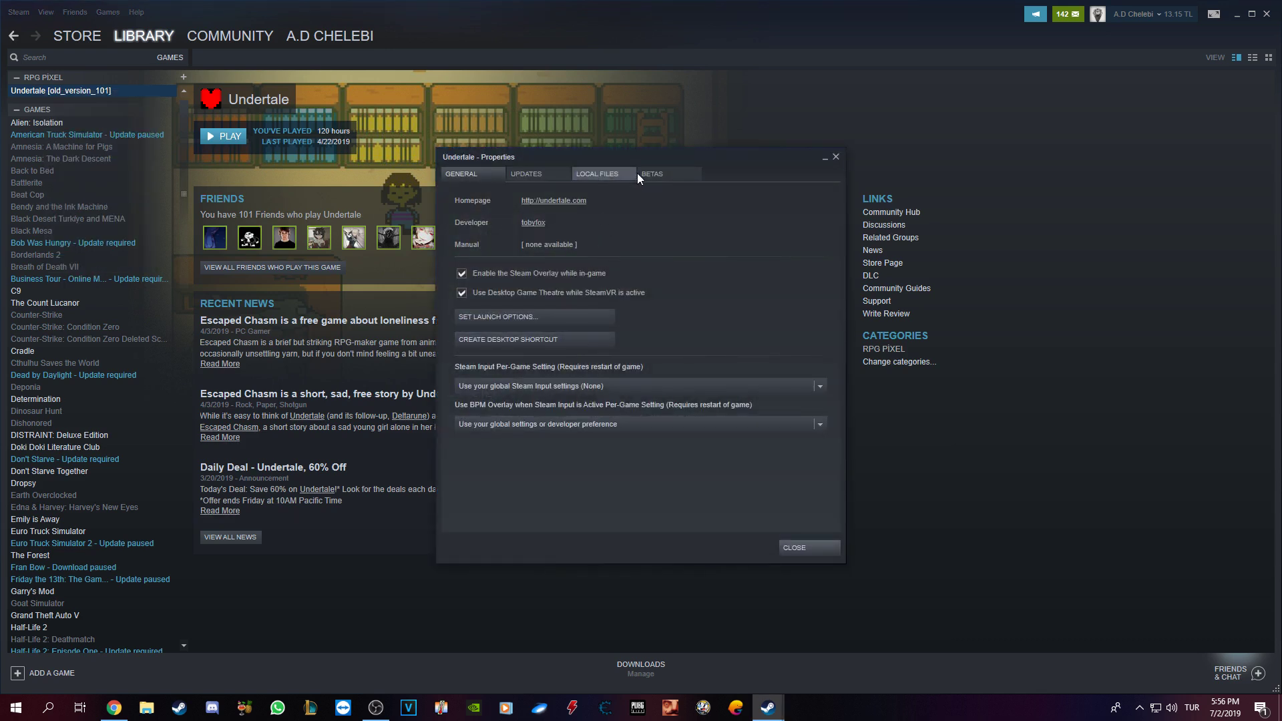
pyautogui.click(661, 176)
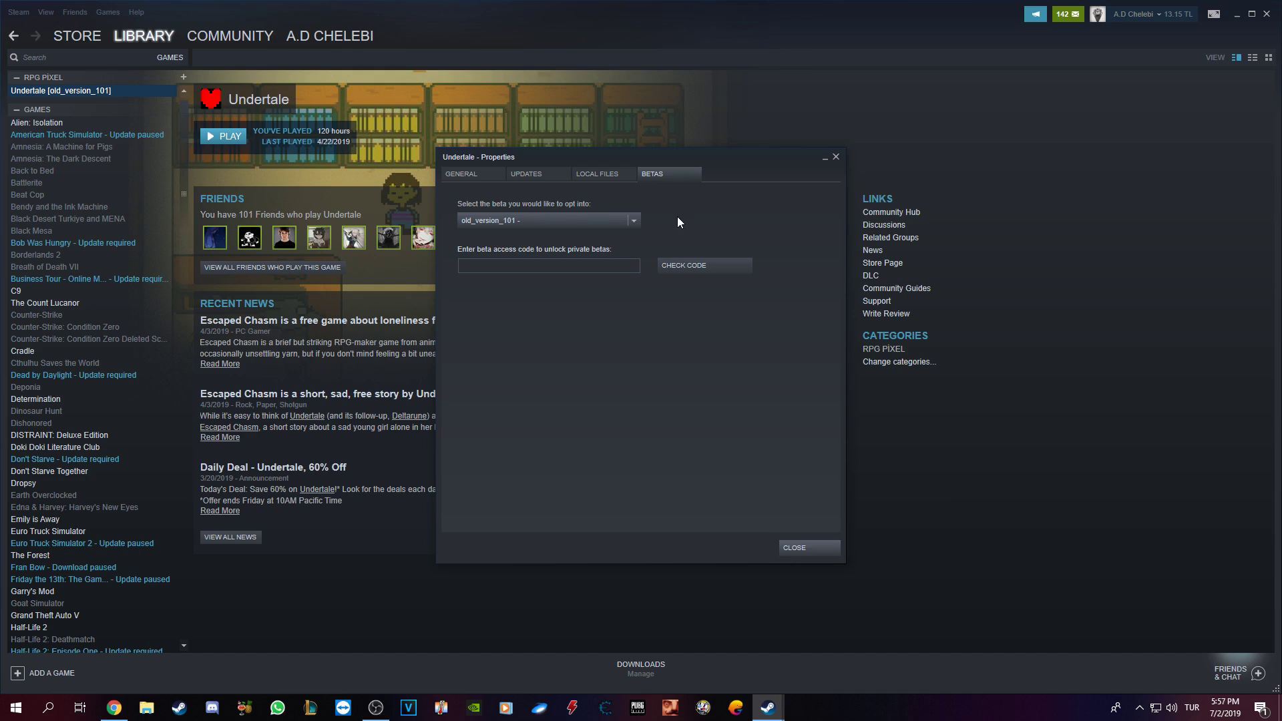
pyautogui.click(633, 220)
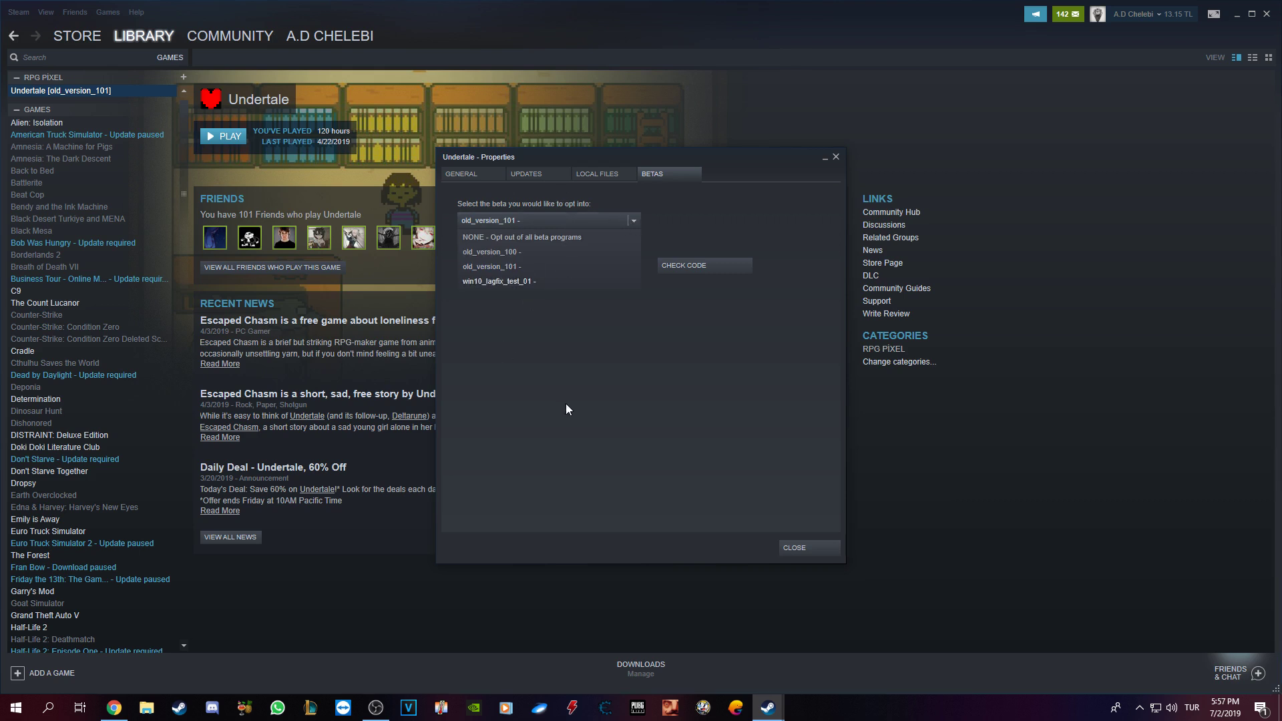
pyautogui.click(497, 267)
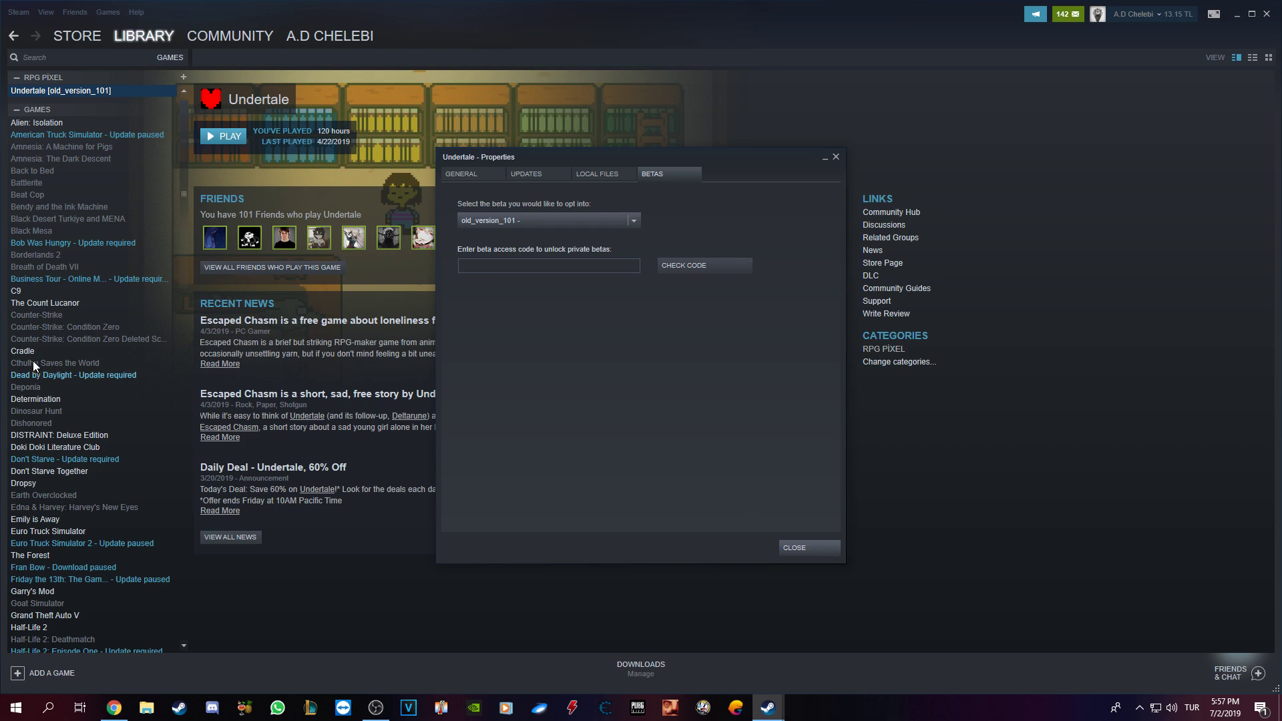
# Step: Review the beta selection in Undertale's properties again, then close the dialog and the Steam window
pyautogui.rightClick(74, 94)
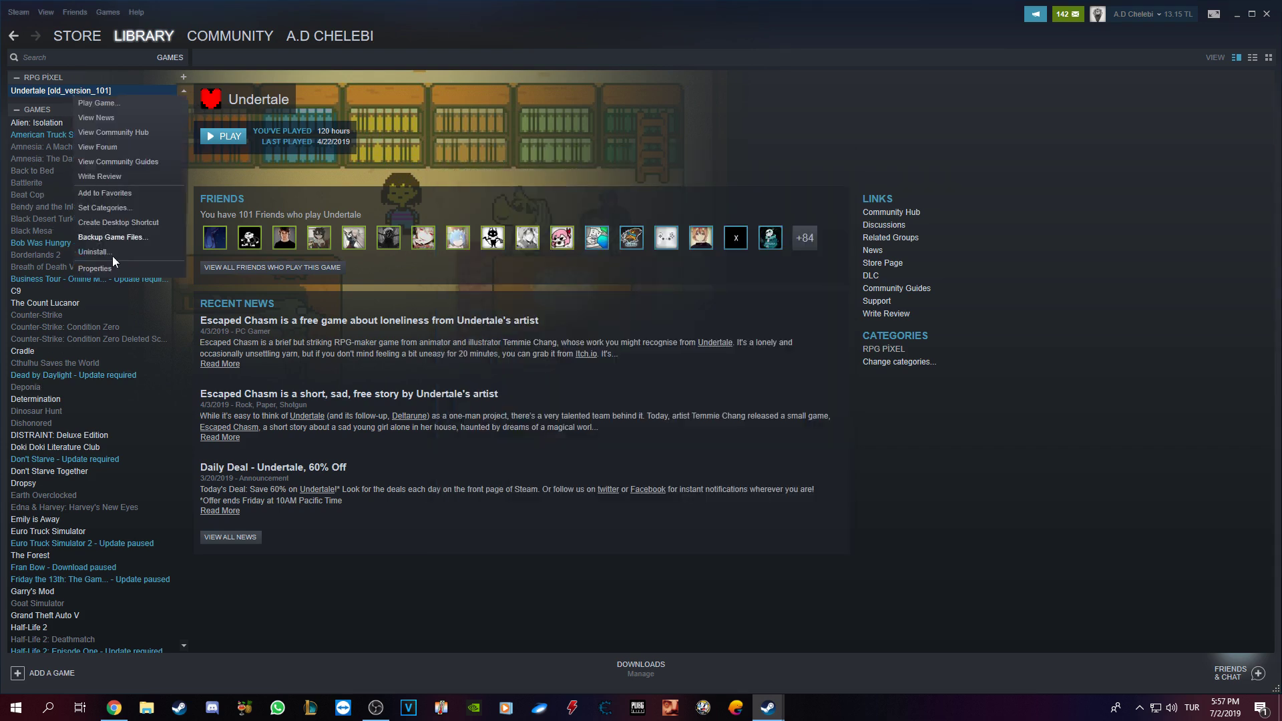
pyautogui.click(87, 270)
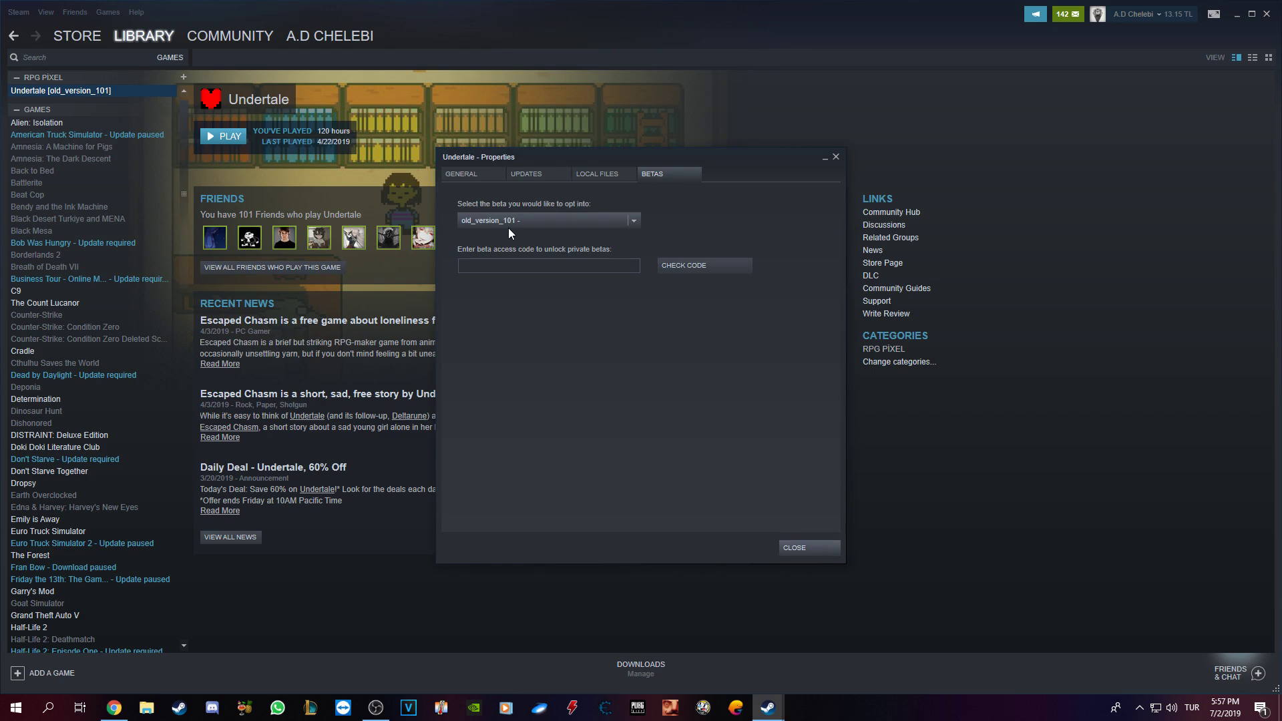
pyautogui.click(635, 223)
pyautogui.click(756, 185)
pyautogui.click(836, 157)
pyautogui.click(1267, 14)
# Step: Switch to File Explorer and open the common folder under Steam\steamapps on Local Disk (E:)
pyautogui.press('super+e')
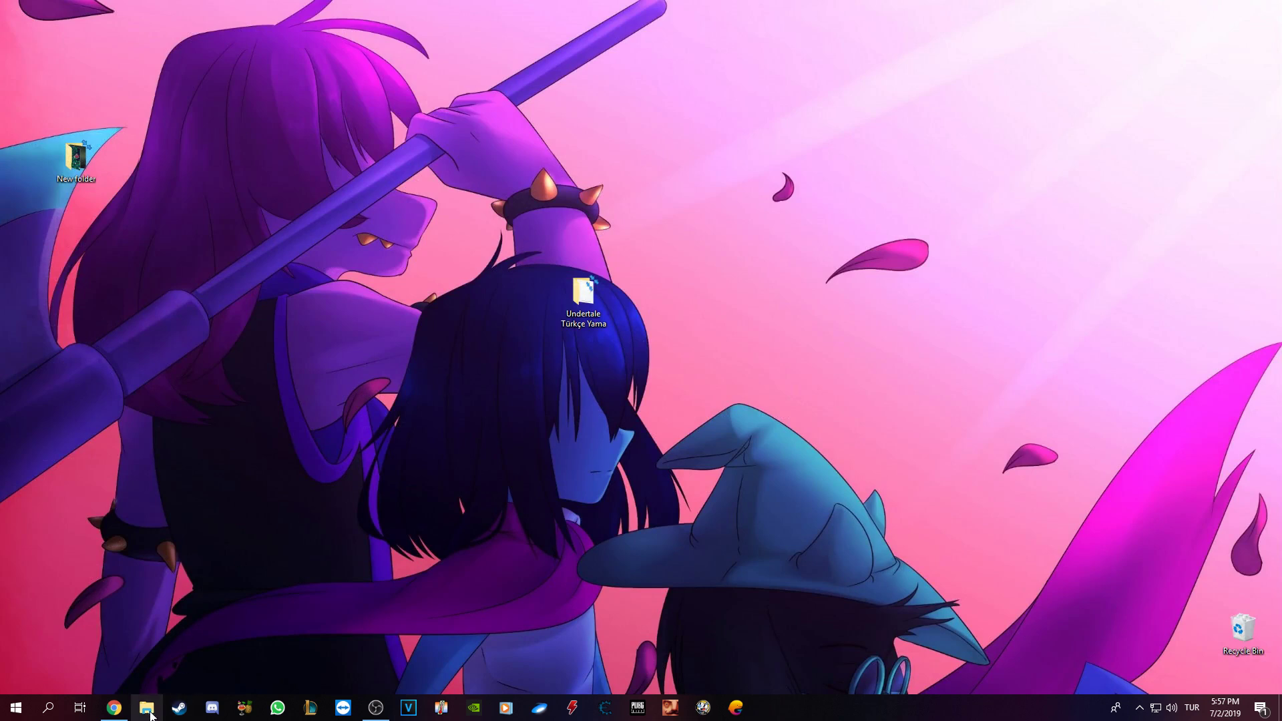
pyautogui.click(318, 422)
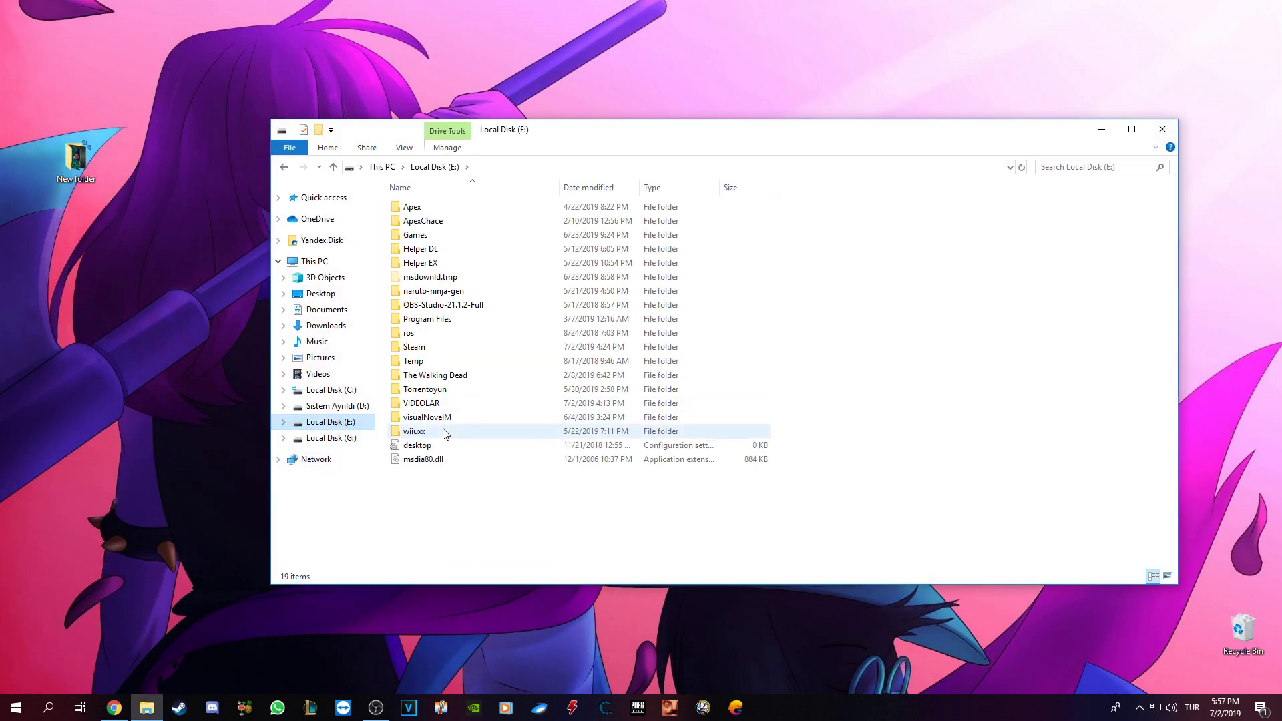
pyautogui.doubleClick(435, 352)
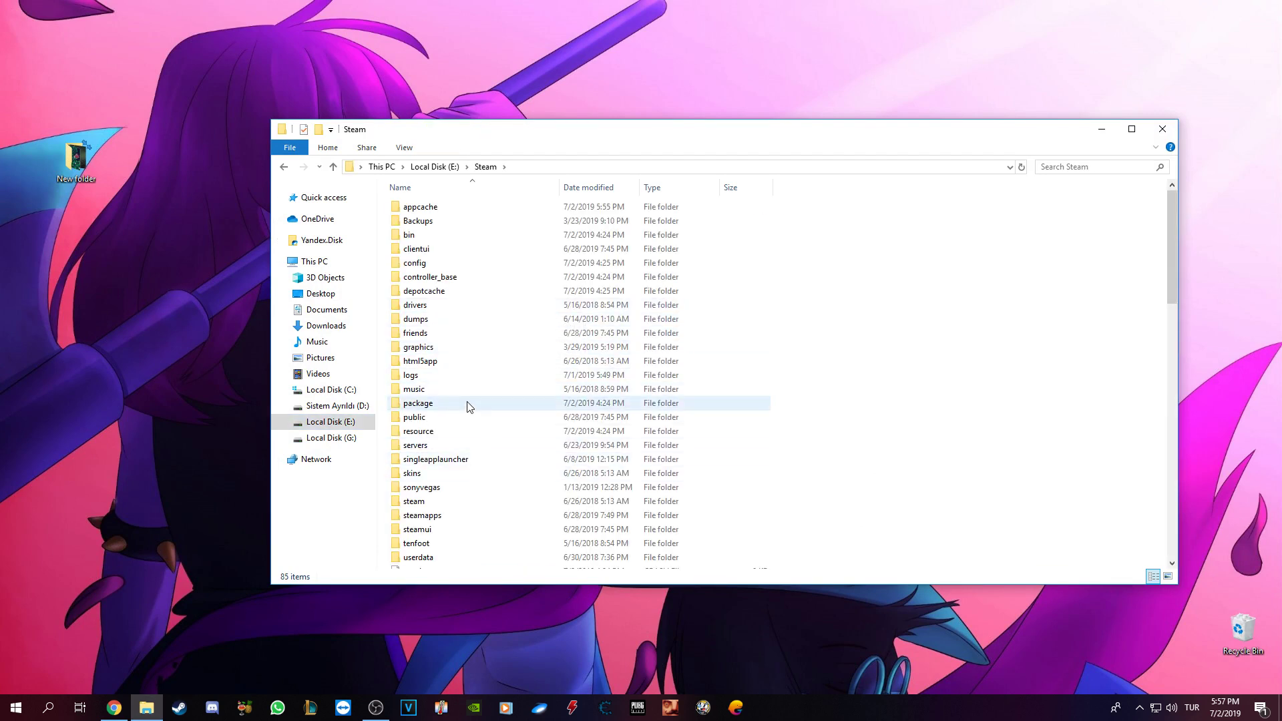
pyautogui.scroll(-2, 467, 411)
pyautogui.doubleClick(440, 441)
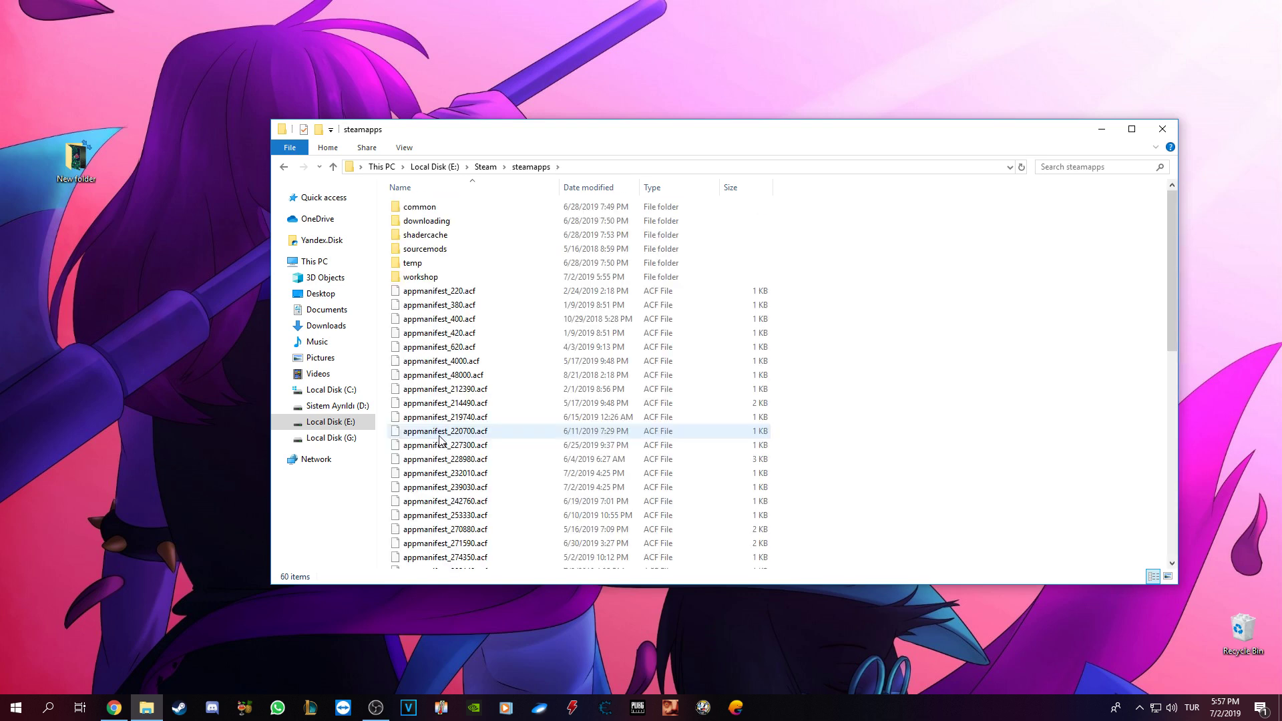
pyautogui.hotkey('alt', 'Left')
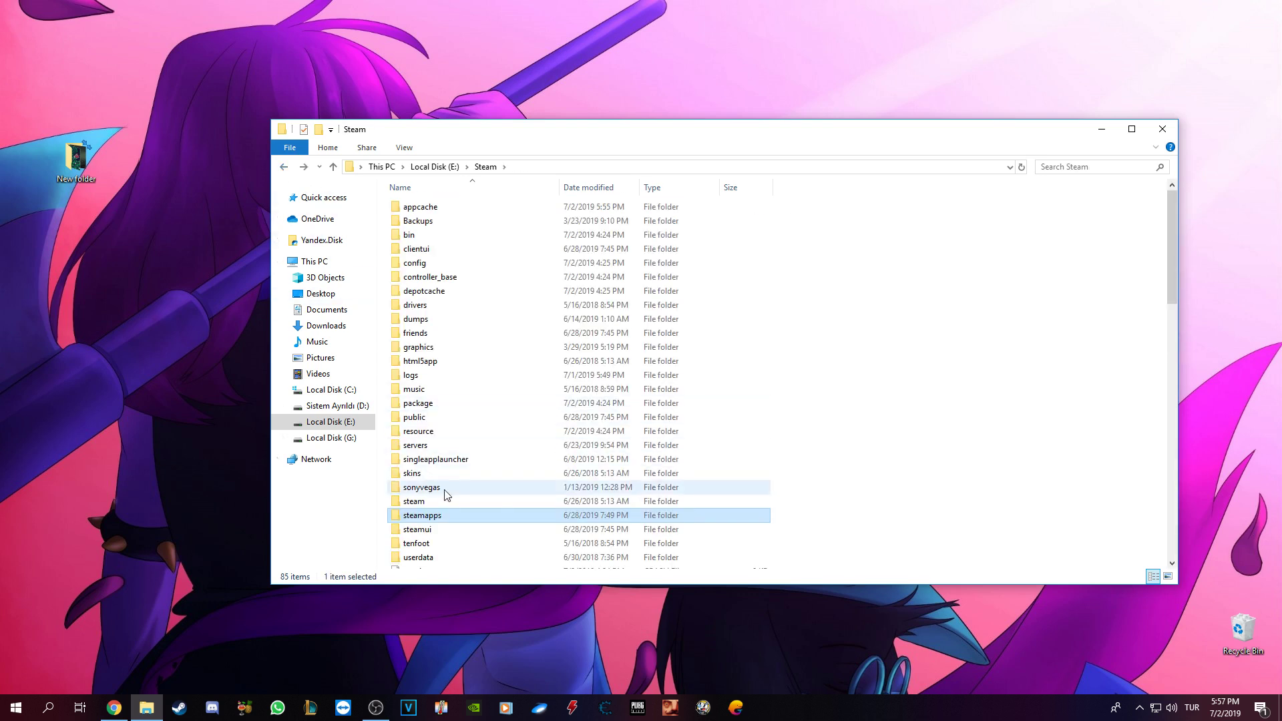
pyautogui.doubleClick(438, 517)
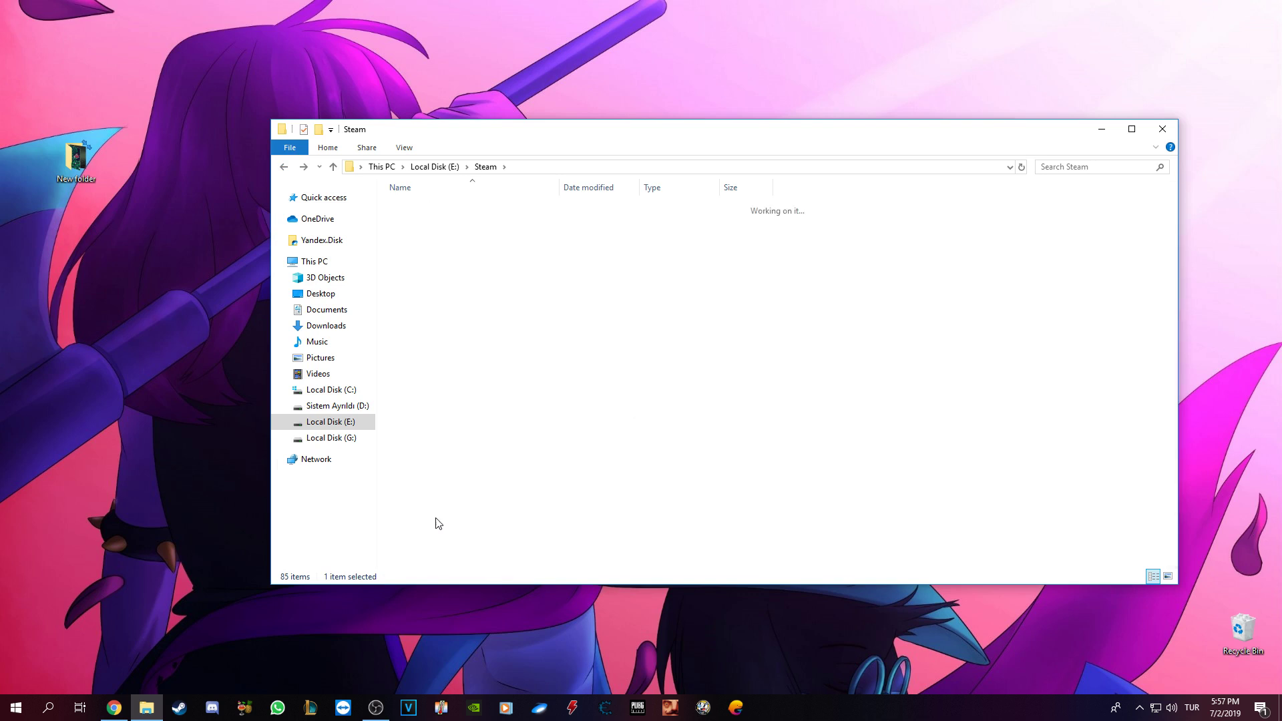
pyautogui.click(438, 520)
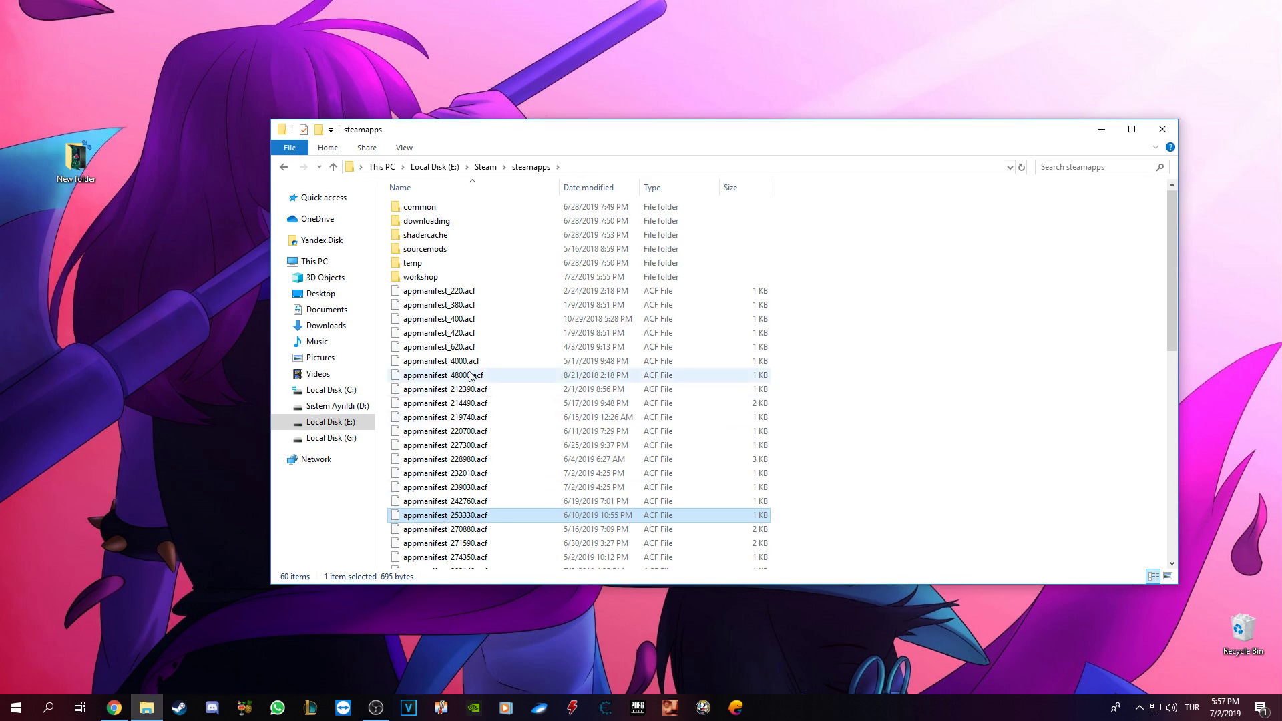
pyautogui.doubleClick(432, 213)
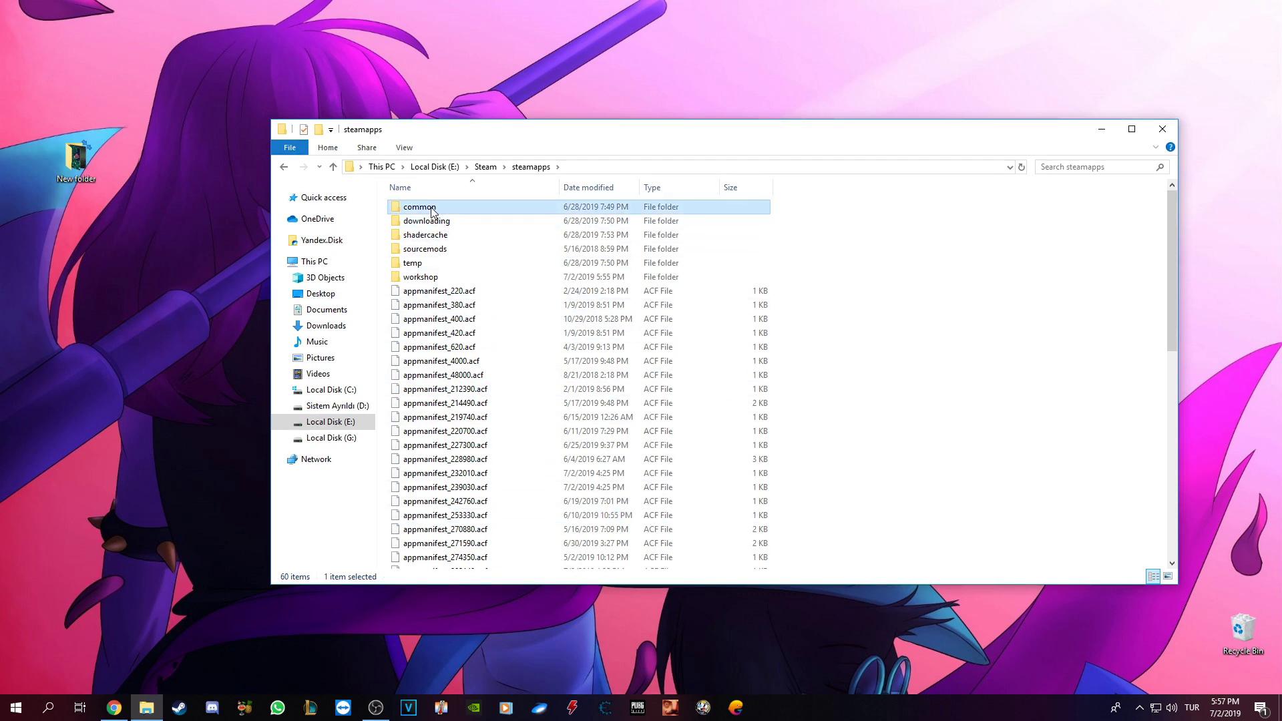
# Step: Find and open the Undertale game folder inside common, and select its data.win file
pyautogui.scroll(-4, 472, 386)
pyautogui.scroll(-8, 471, 386)
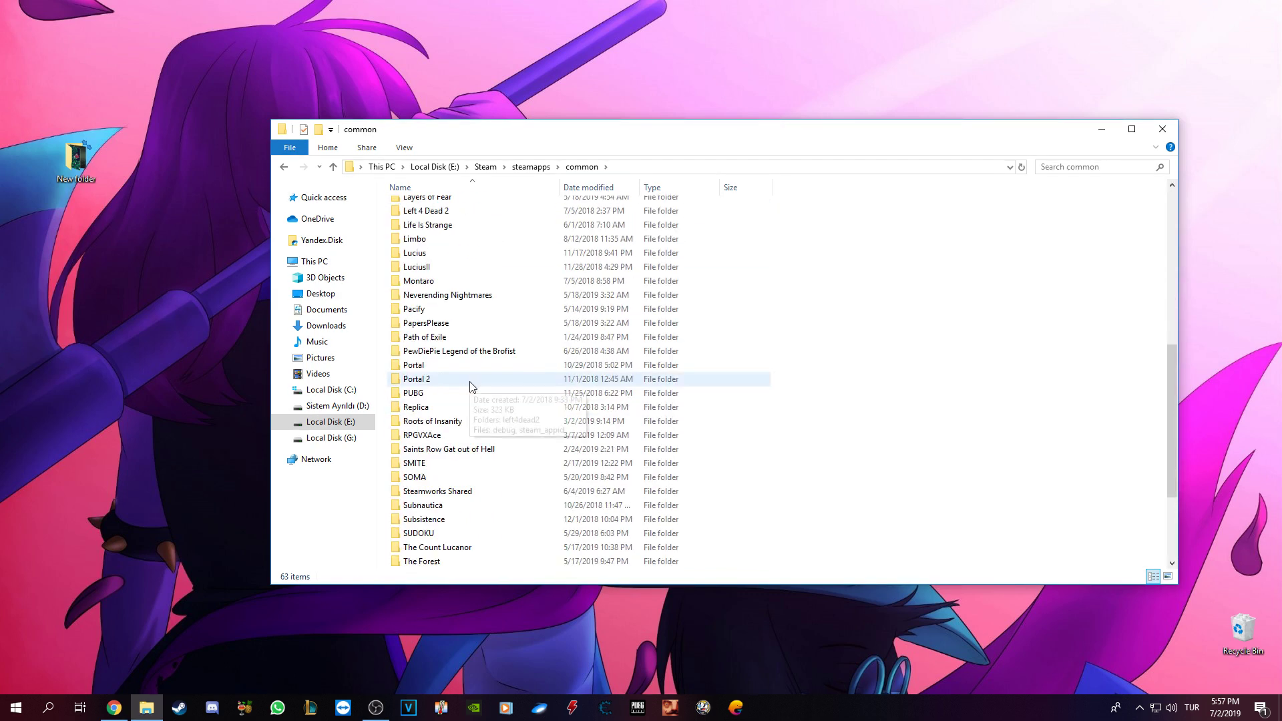
pyautogui.scroll(12, 471, 387)
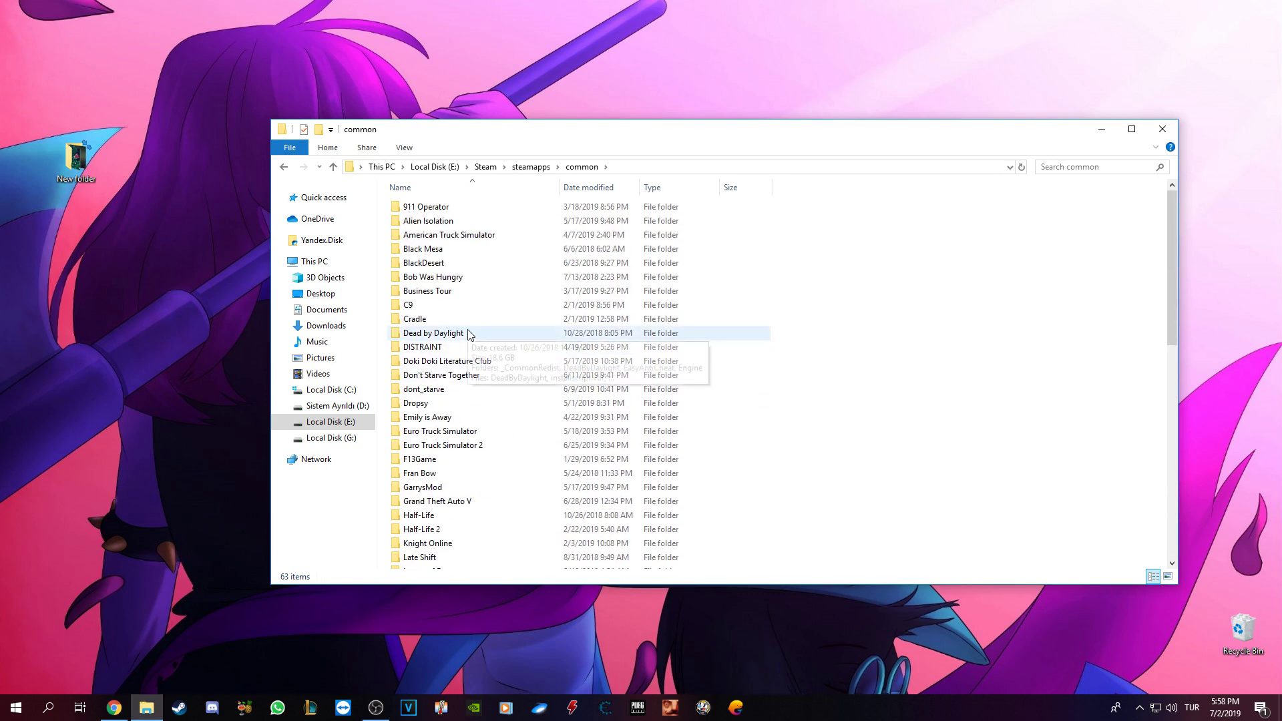
pyautogui.press('u')
pyautogui.doubleClick(441, 508)
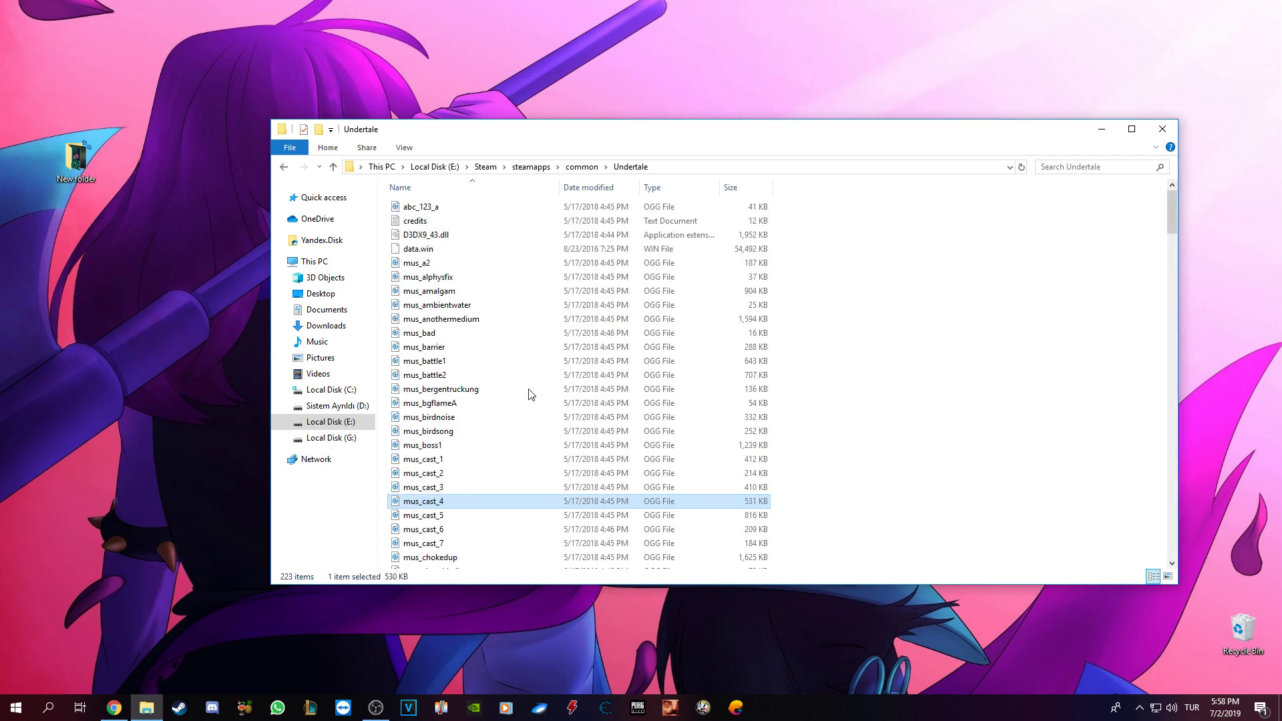
pyautogui.click(444, 254)
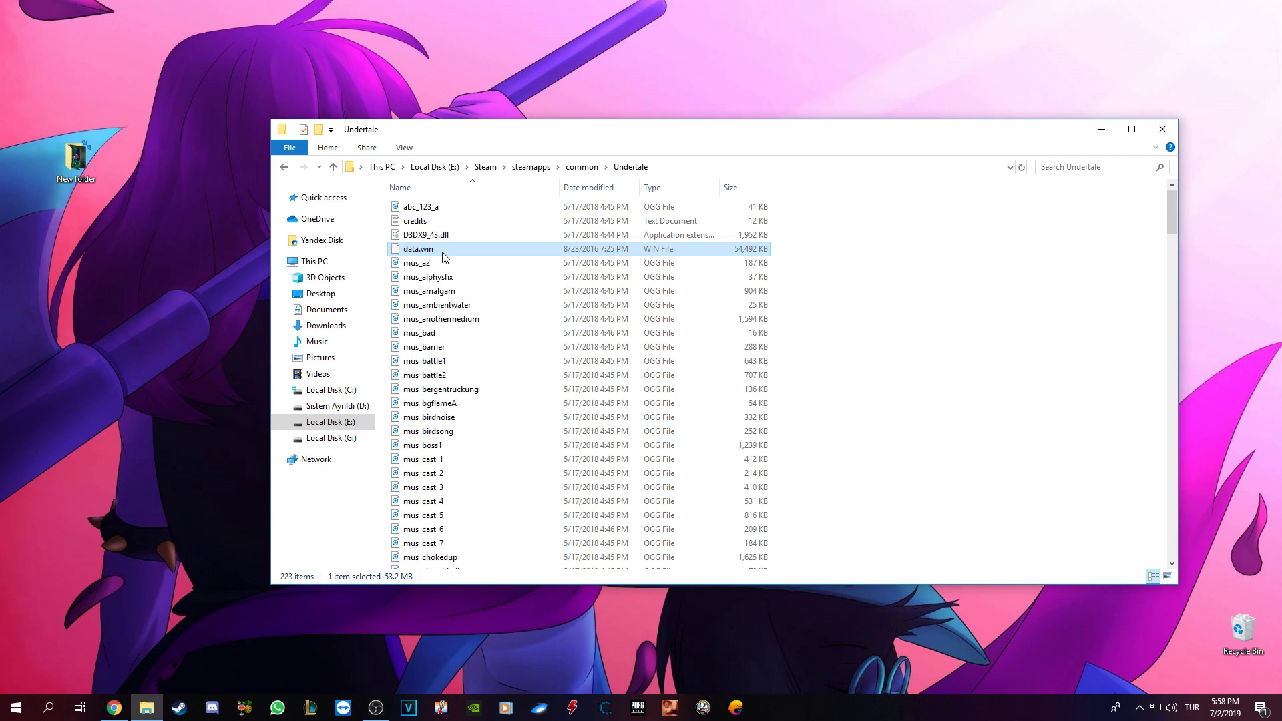
# Step: Move the Undertale folder window and the Undertale Türkçe Yama desktop folder apart so both are uncovered
pyautogui.moveTo(523, 139); pyautogui.dragTo(612, 399)
pyautogui.moveTo(583, 294); pyautogui.dragTo(380, 227)
pyautogui.moveTo(611, 387); pyautogui.dragTo(655, 221)
pyautogui.moveTo(384, 228); pyautogui.dragTo(282, 231)
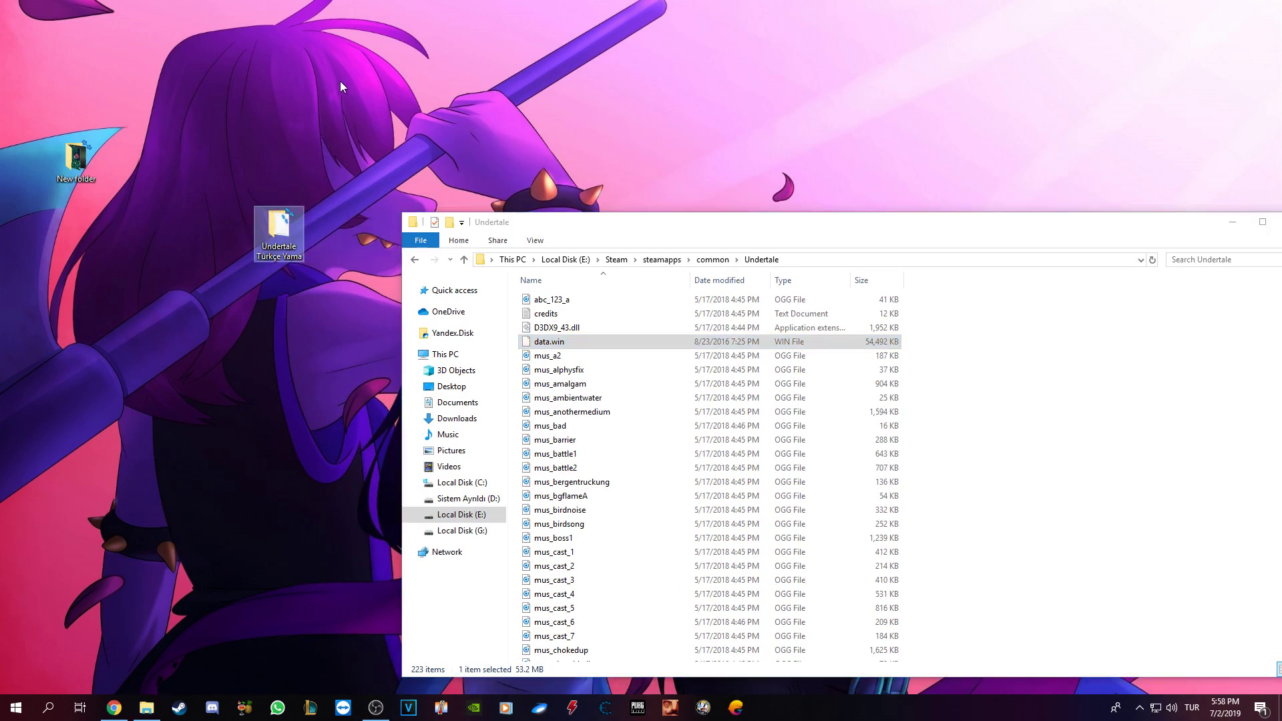
# Step: Copy data.win from the Undertale Türkçe Yama folder into the Undertale game folder, replacing the existing file
pyautogui.doubleClick(280, 240)
pyautogui.click(167, 89)
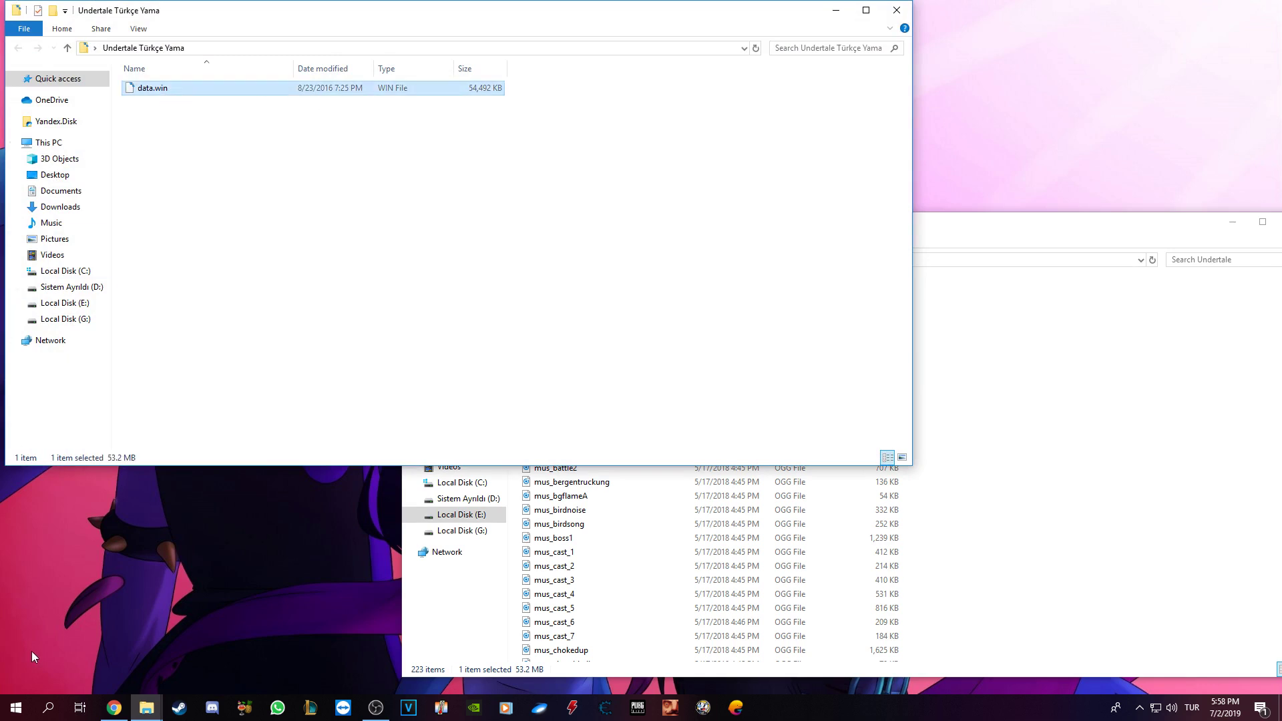
pyautogui.moveTo(163, 89); pyautogui.dragTo(989, 351)
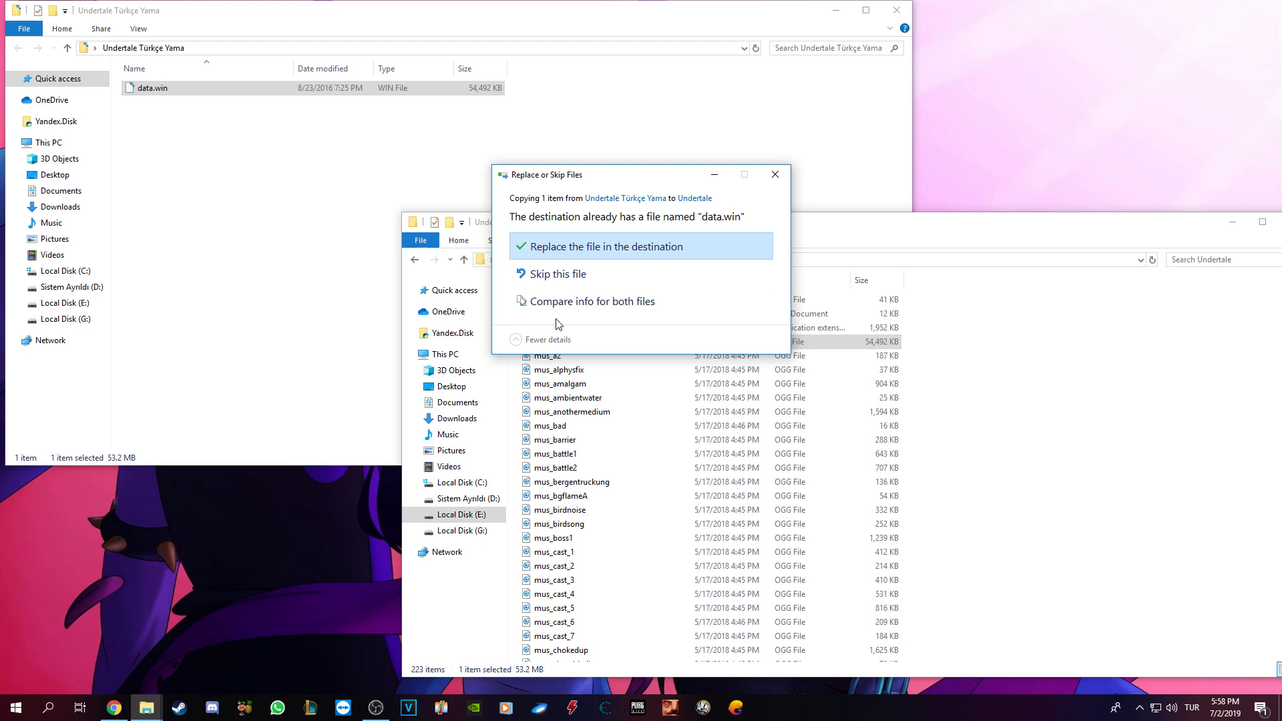
pyautogui.click(583, 245)
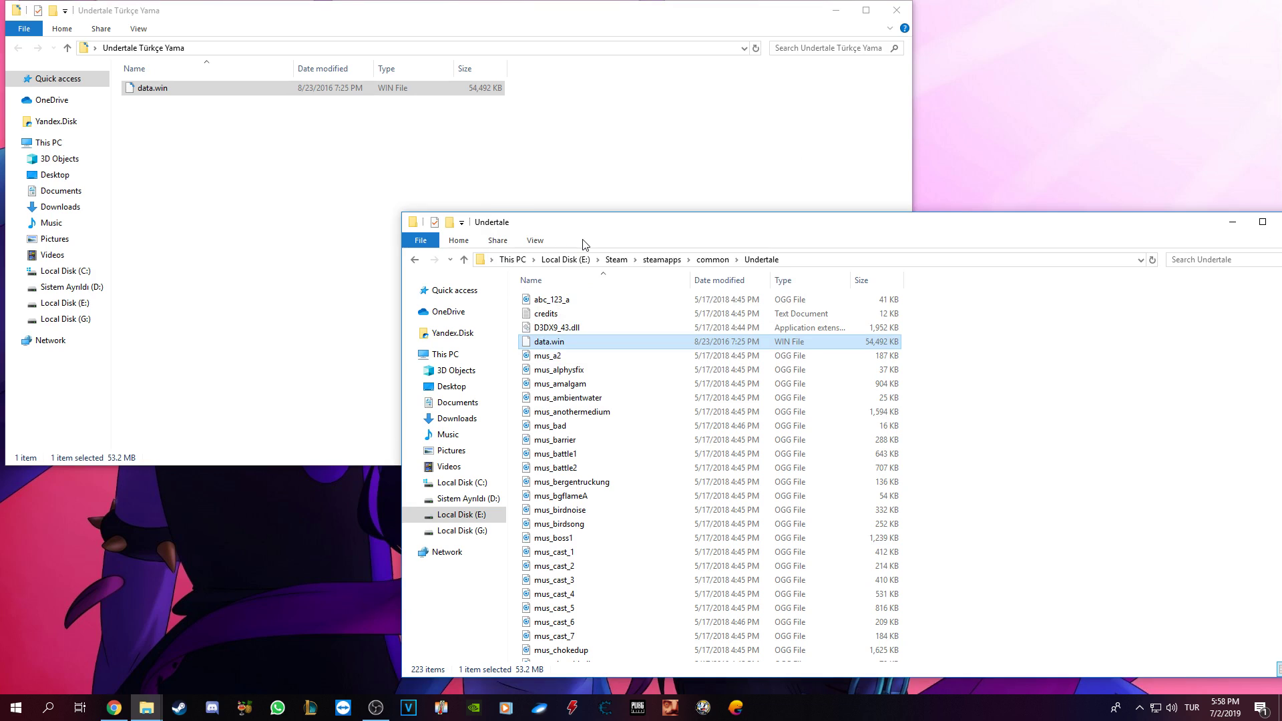
# Step: Close both folder windows and switch back to Steam
pyautogui.moveTo(873, 227); pyautogui.dragTo(726, 220)
pyautogui.click(1143, 223)
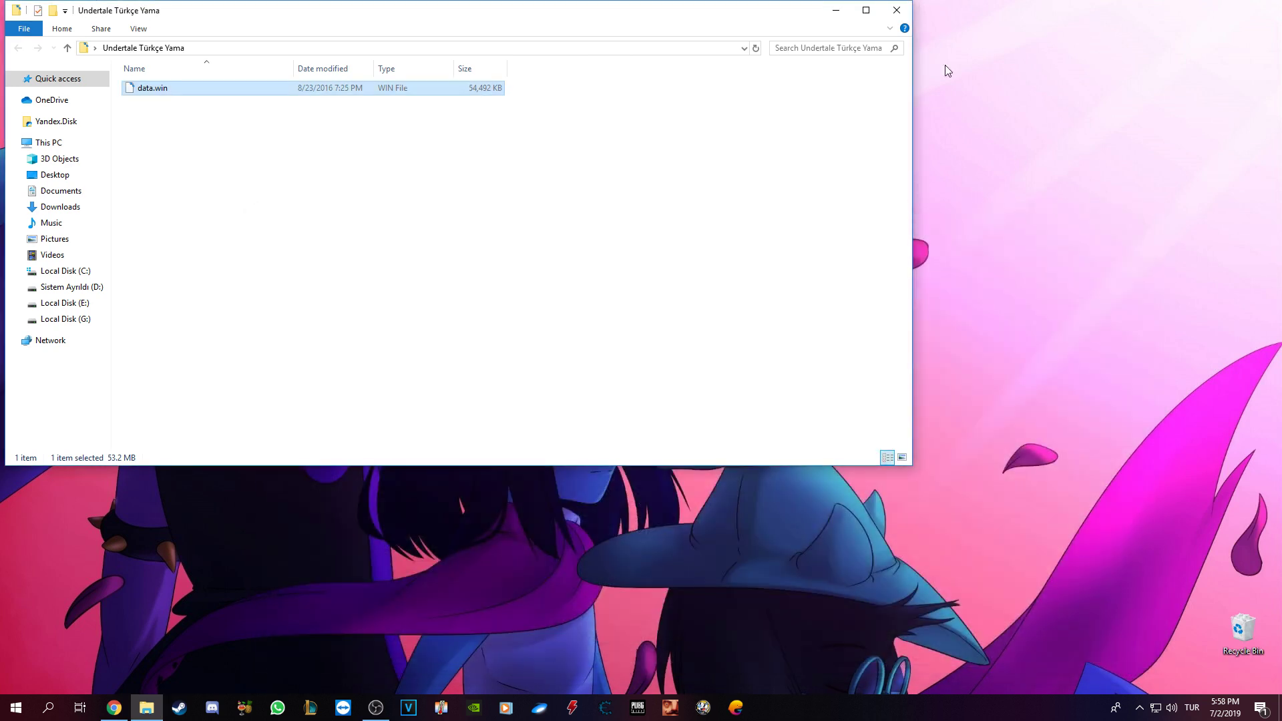
pyautogui.click(897, 10)
pyautogui.click(179, 708)
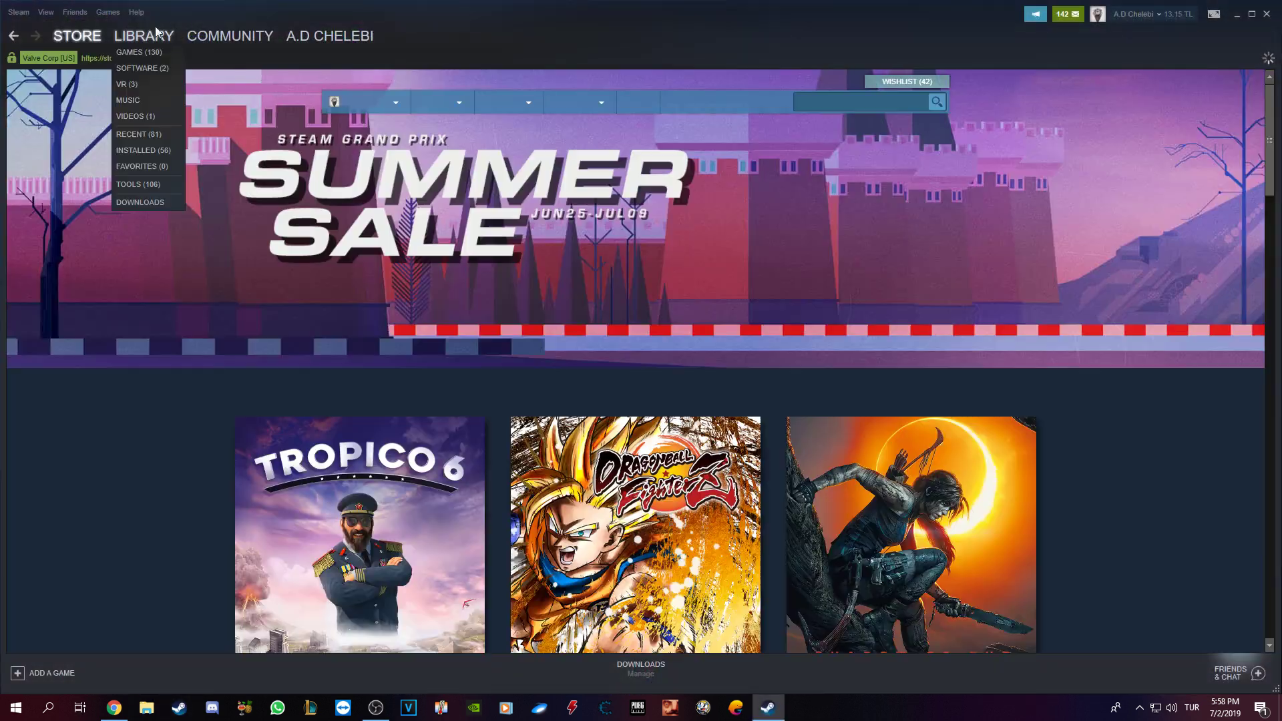
# Step: Open the Steam game library
pyautogui.click(130, 39)
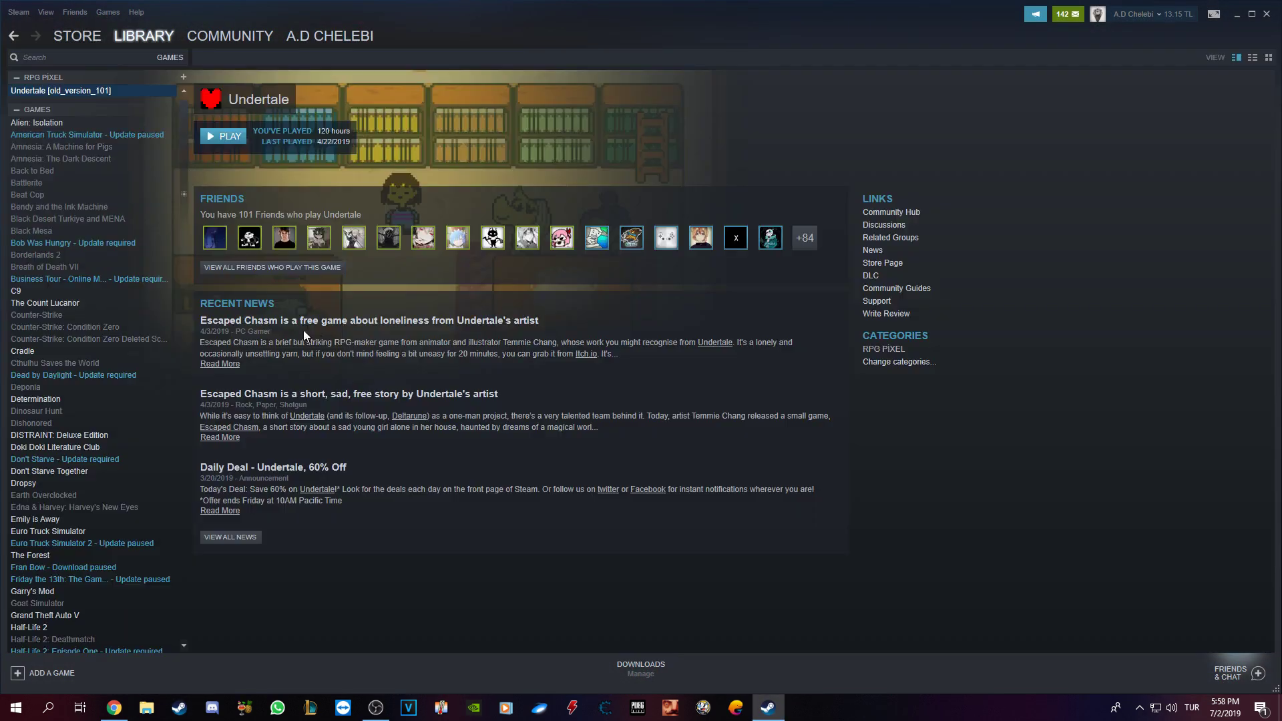
pyautogui.rightClick(56, 91)
pyautogui.click(98, 249)
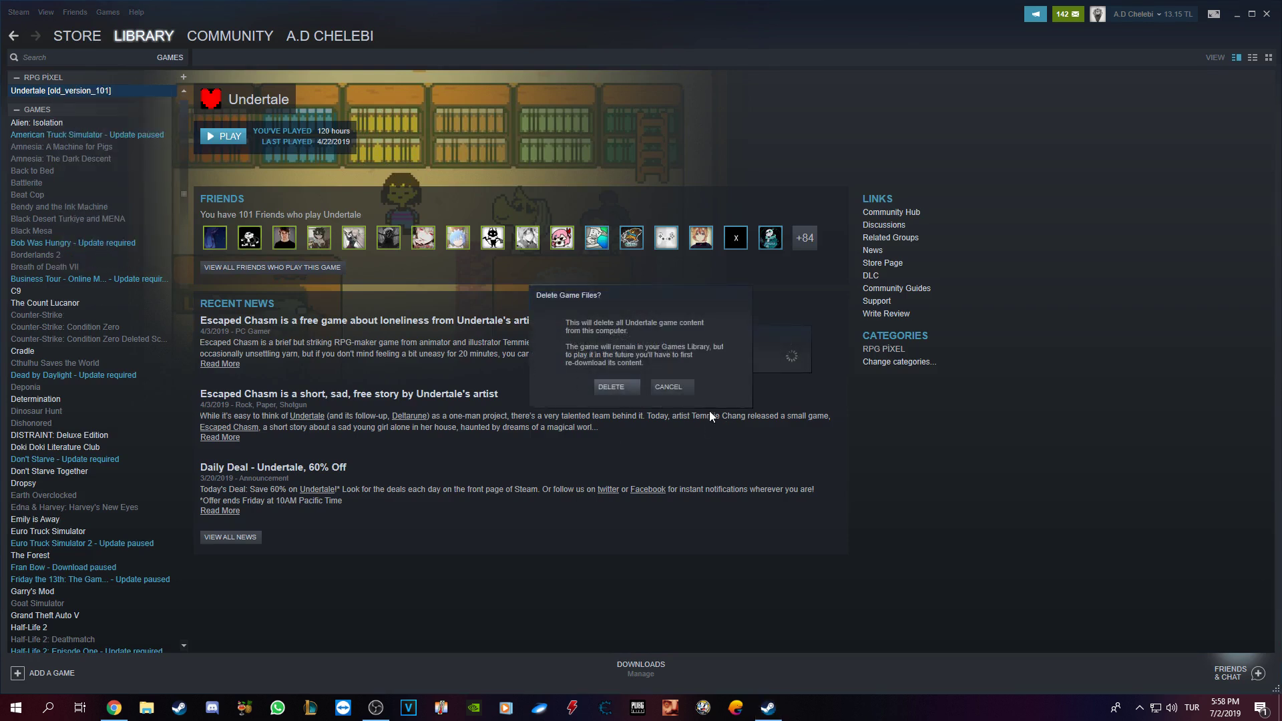
pyautogui.click(680, 391)
# Step: Open Undertale's properties and check which beta is selected in its beta settings
pyautogui.rightClick(71, 90)
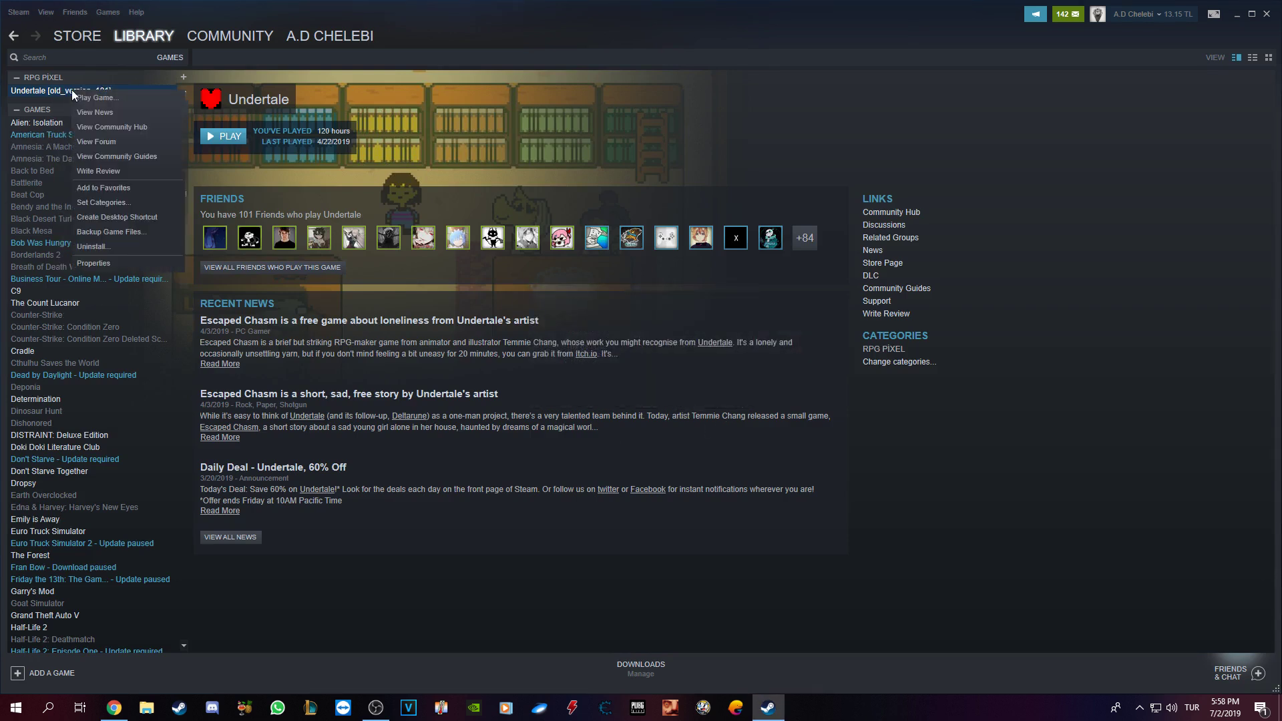
pyautogui.click(100, 265)
pyautogui.click(641, 174)
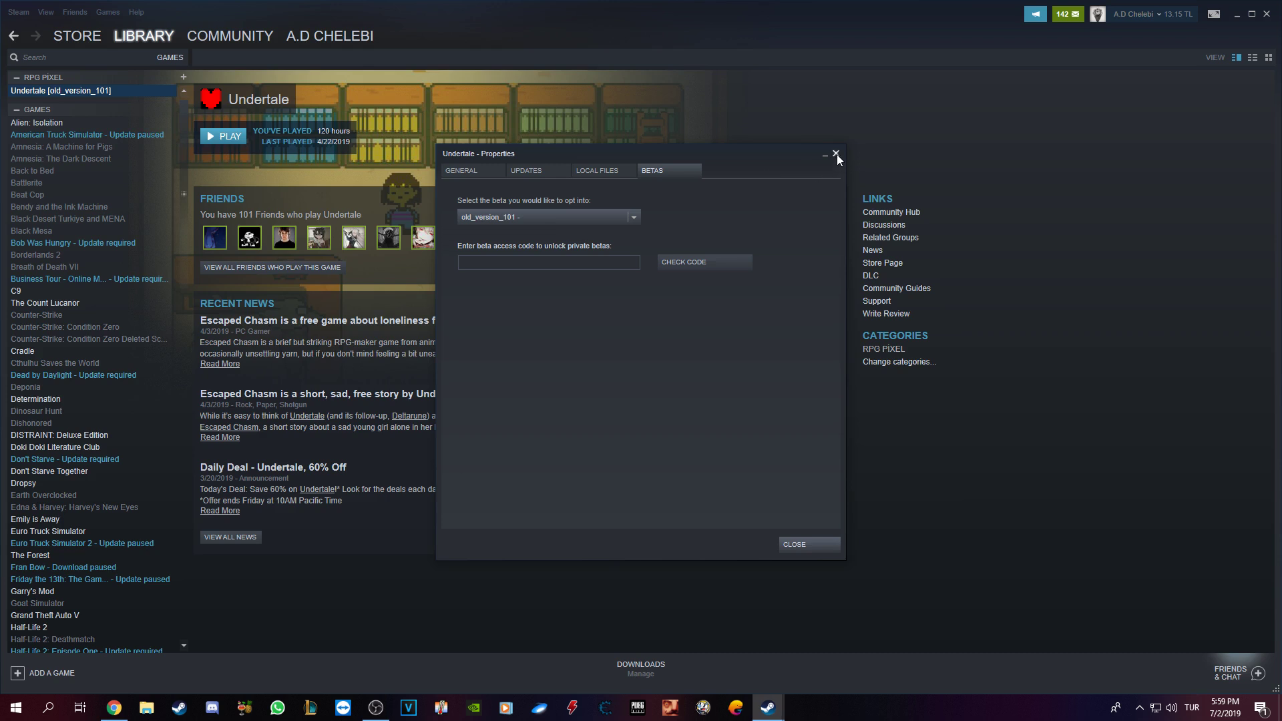
# Step: Launch Undertale, skip the intro and open Joystick Ayarı from the game's main menu
pyautogui.click(230, 136)
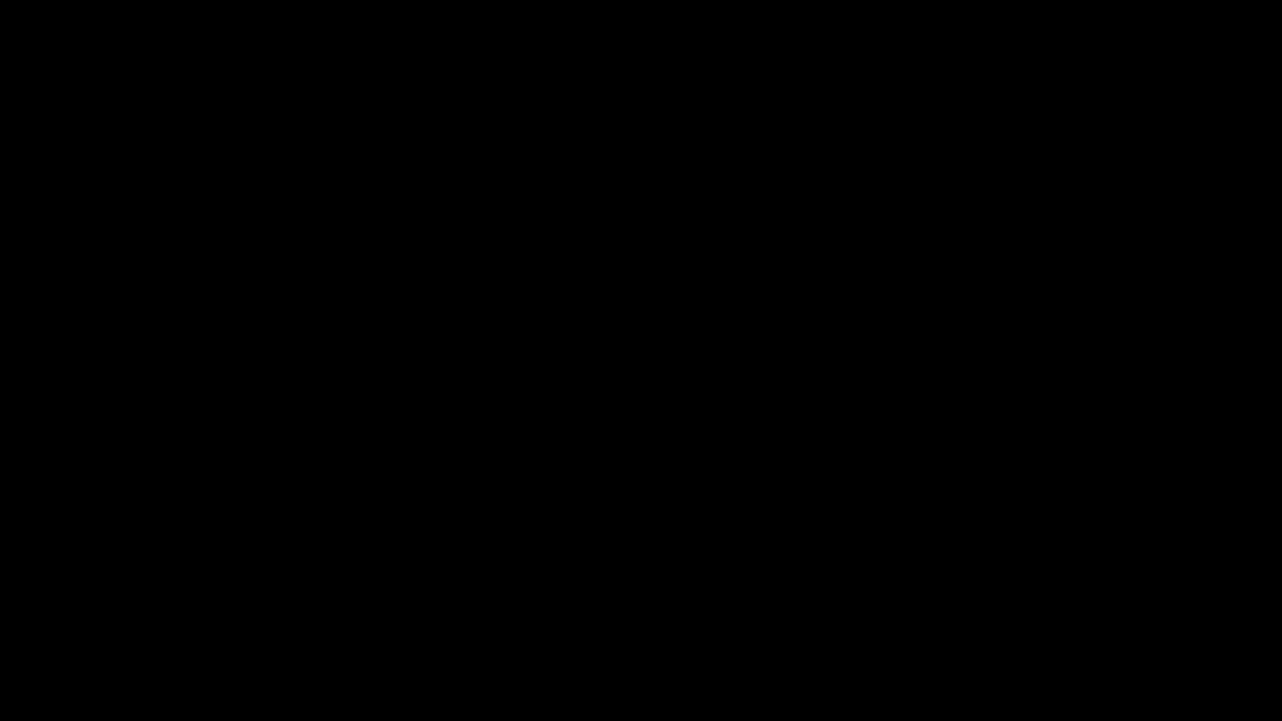
pyautogui.press('Return')
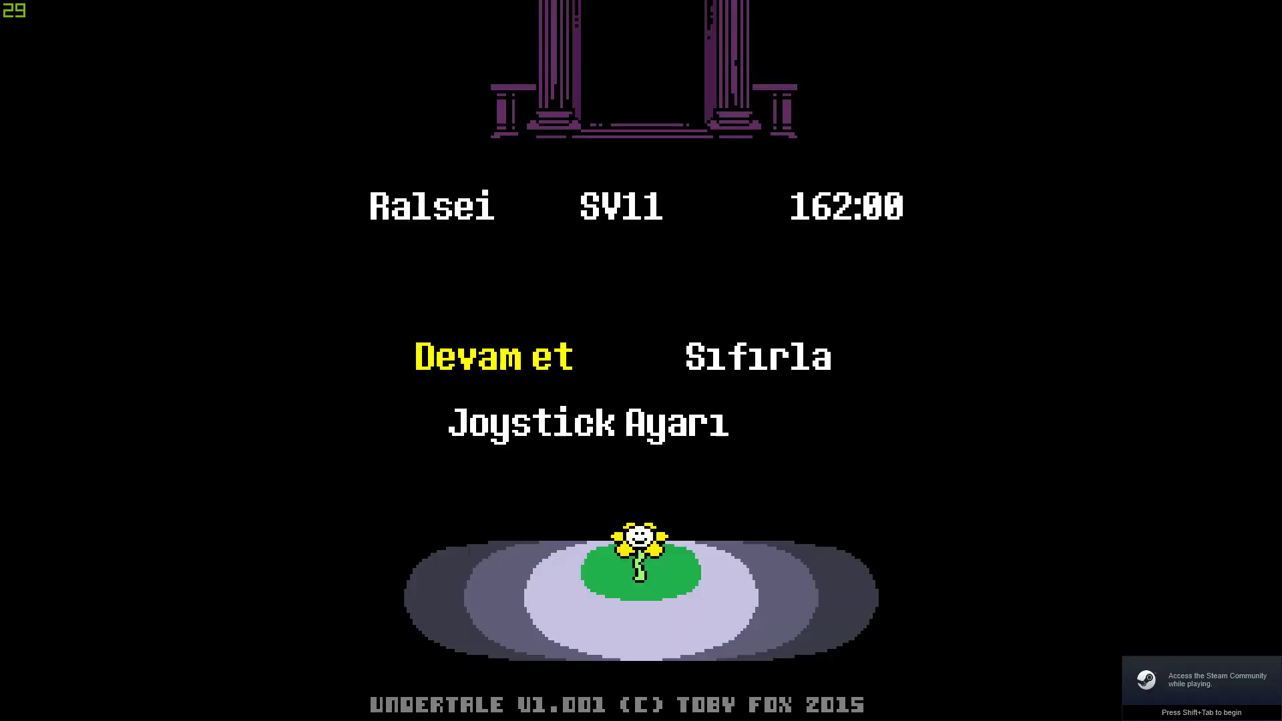
pyautogui.press('Down')
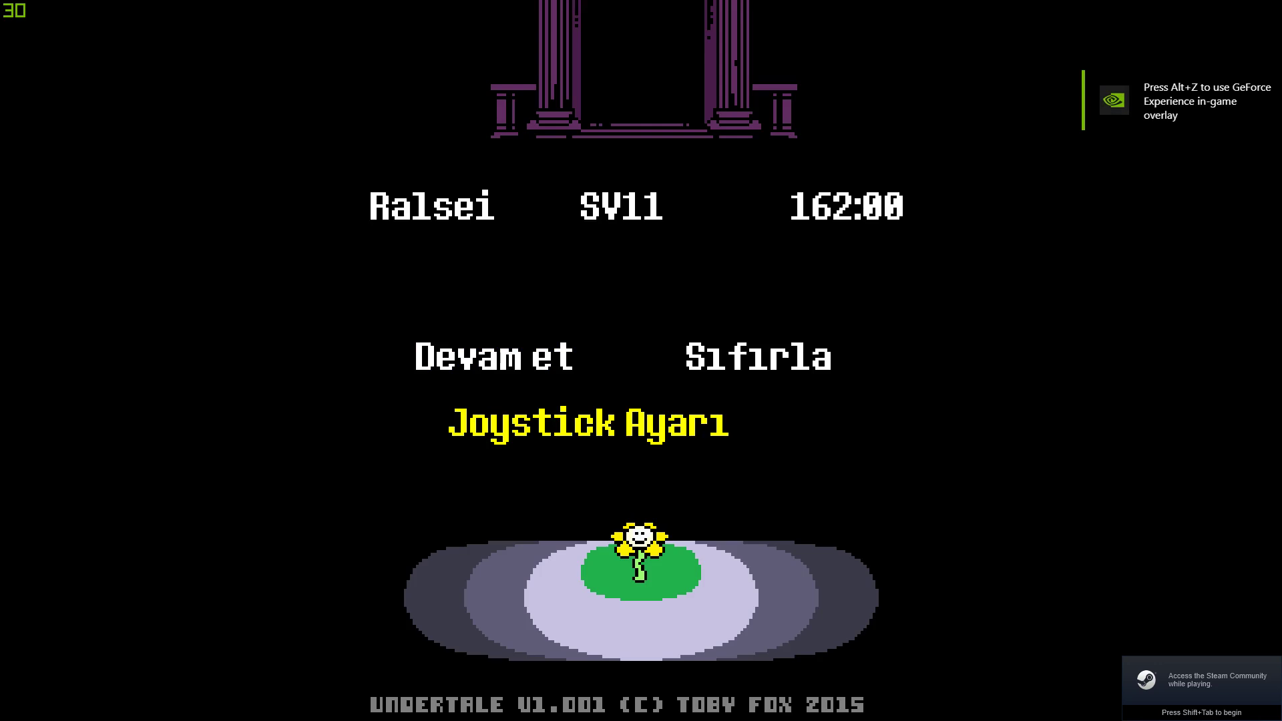
pyautogui.press('Up')
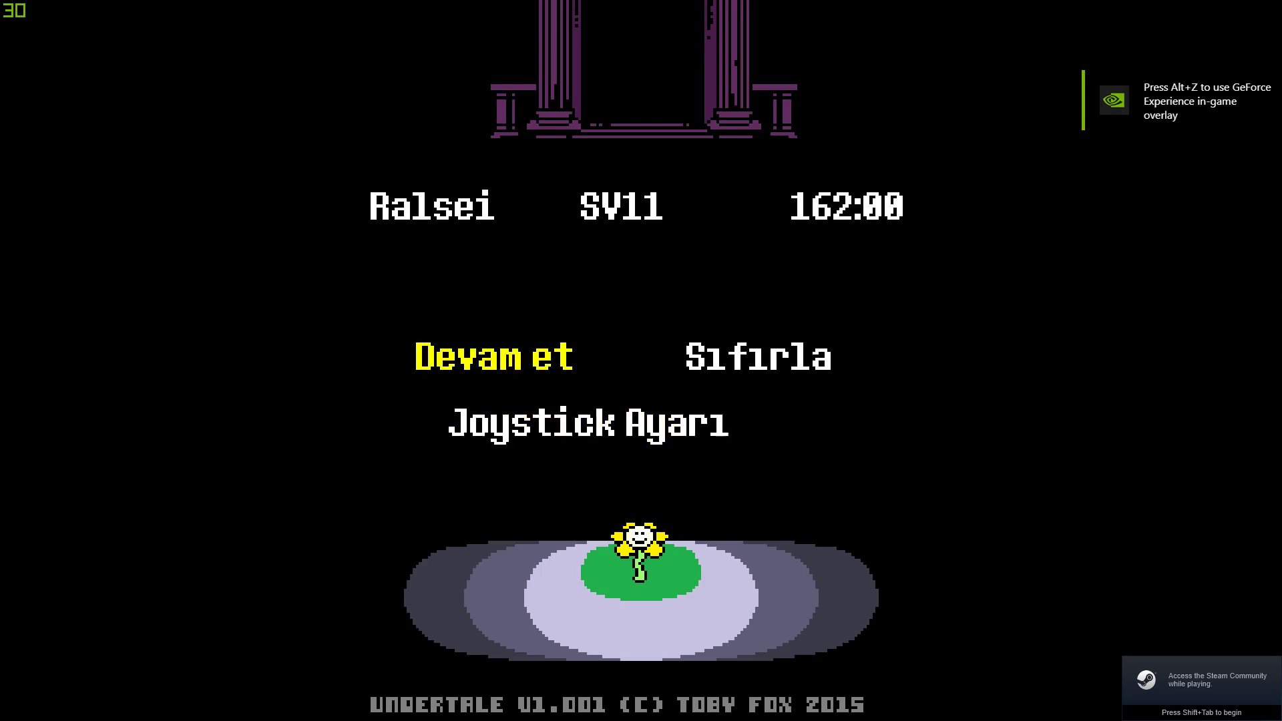
pyautogui.press('Down')
pyautogui.press('Return')
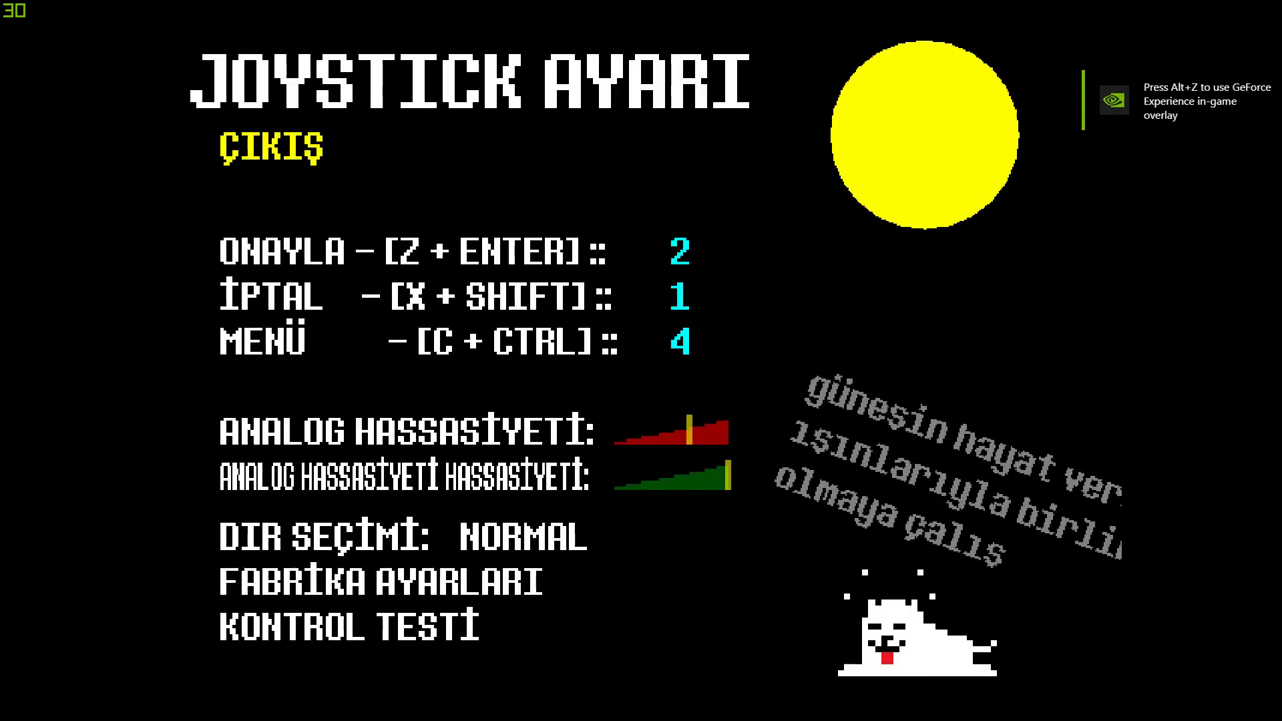
# Step: Look over the joystick button assignments and raise ANALOG HASSASİYETİ slightly
pyautogui.press('Down')
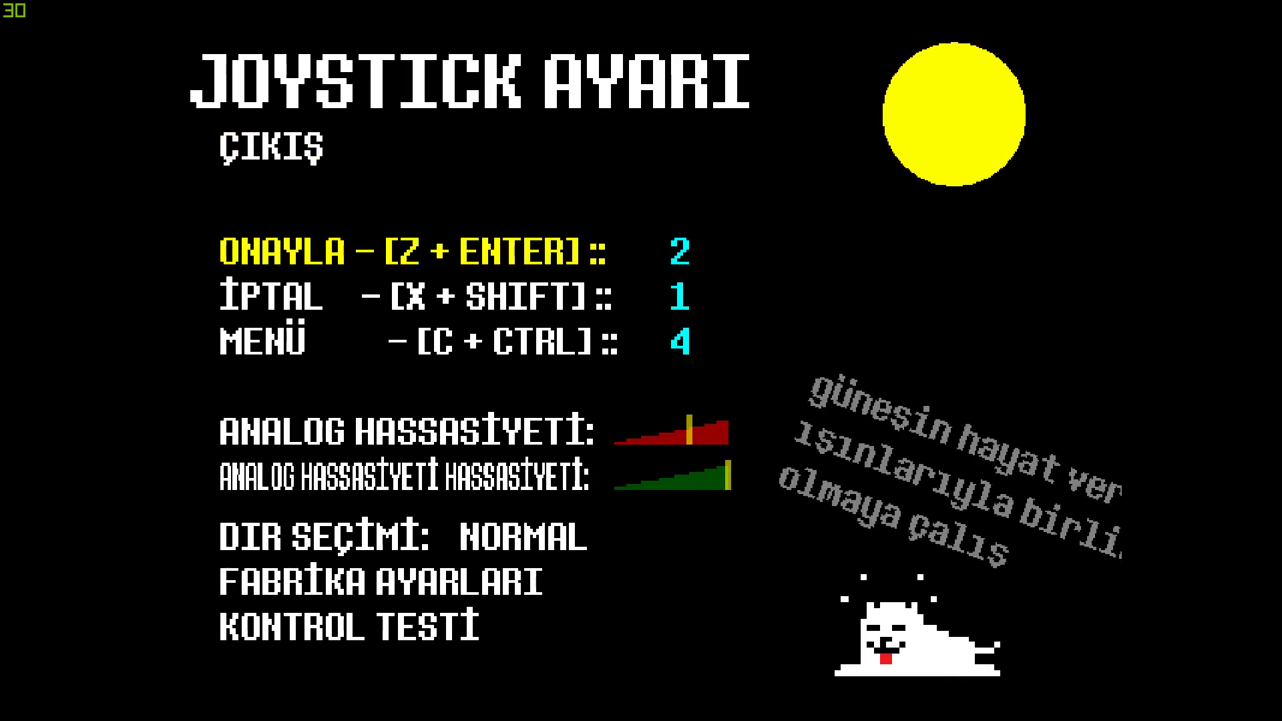
pyautogui.press('Down')
pyautogui.press('Down')
pyautogui.press('Up')
pyautogui.press('Up')
pyautogui.press('Up')
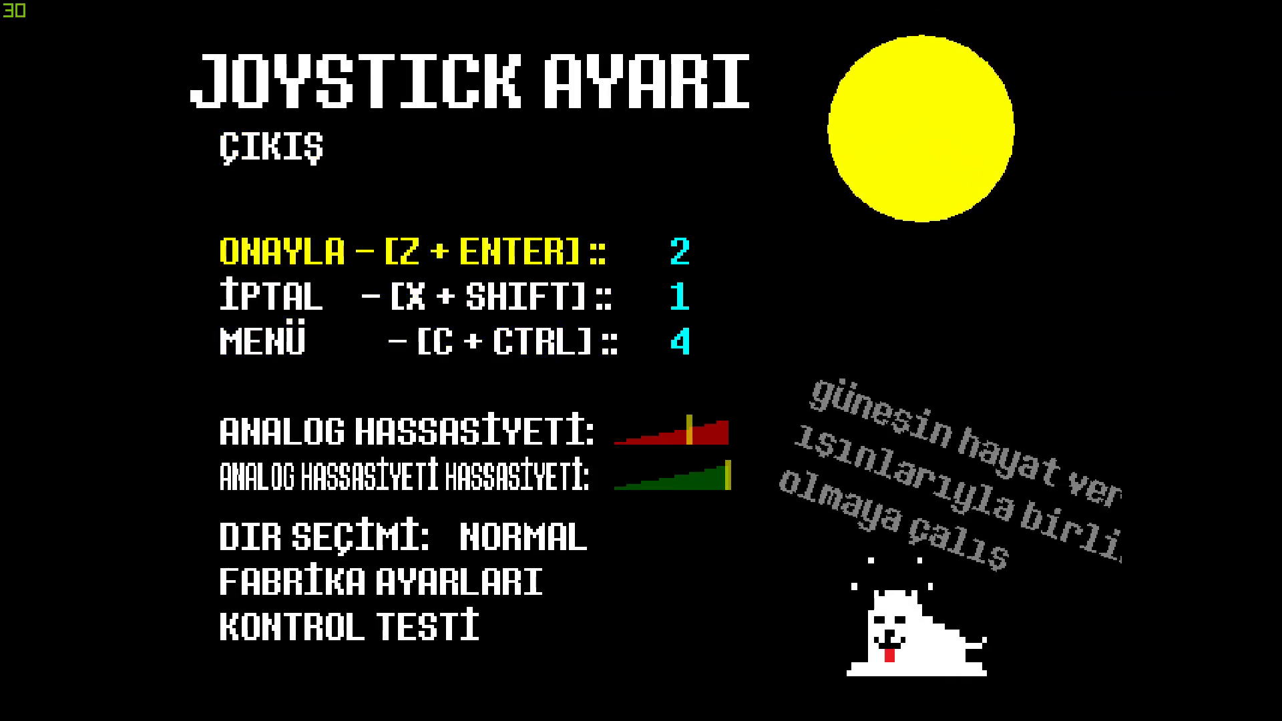
pyautogui.press('Down')
pyautogui.press('Down')
pyautogui.press('Down')
pyautogui.press('Down')
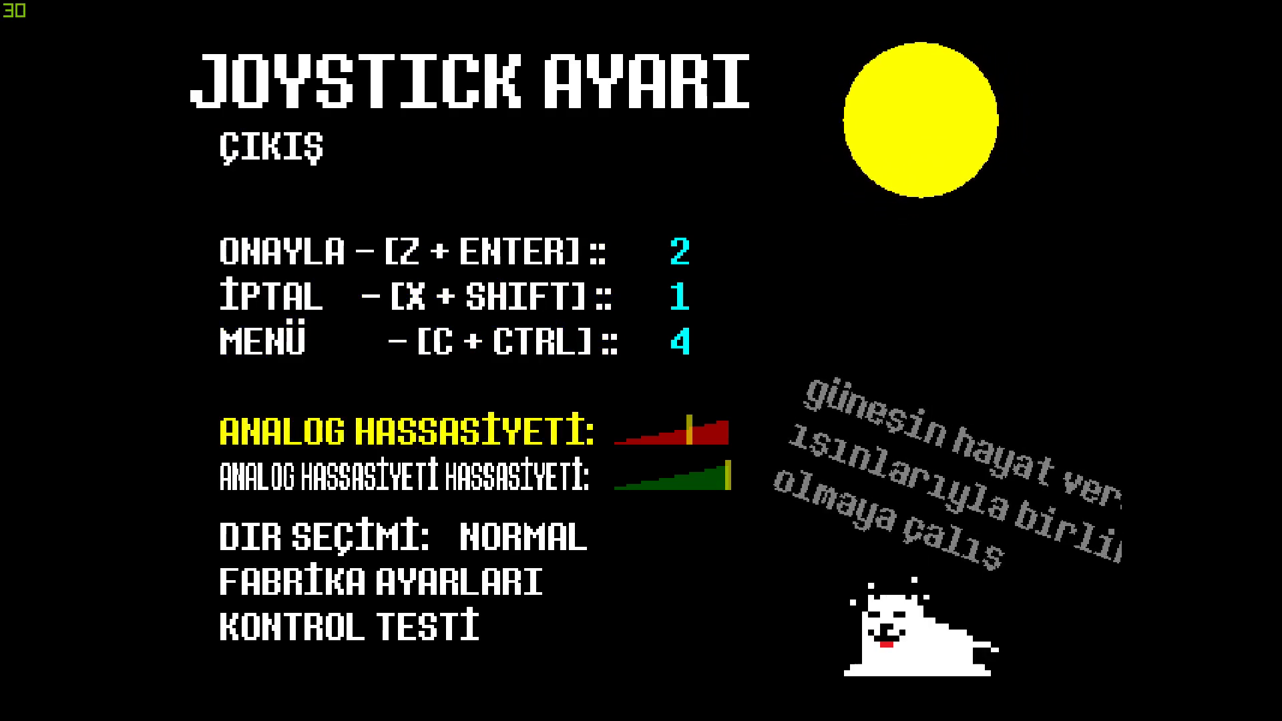
pyautogui.press('Return')
pyautogui.press('Right')
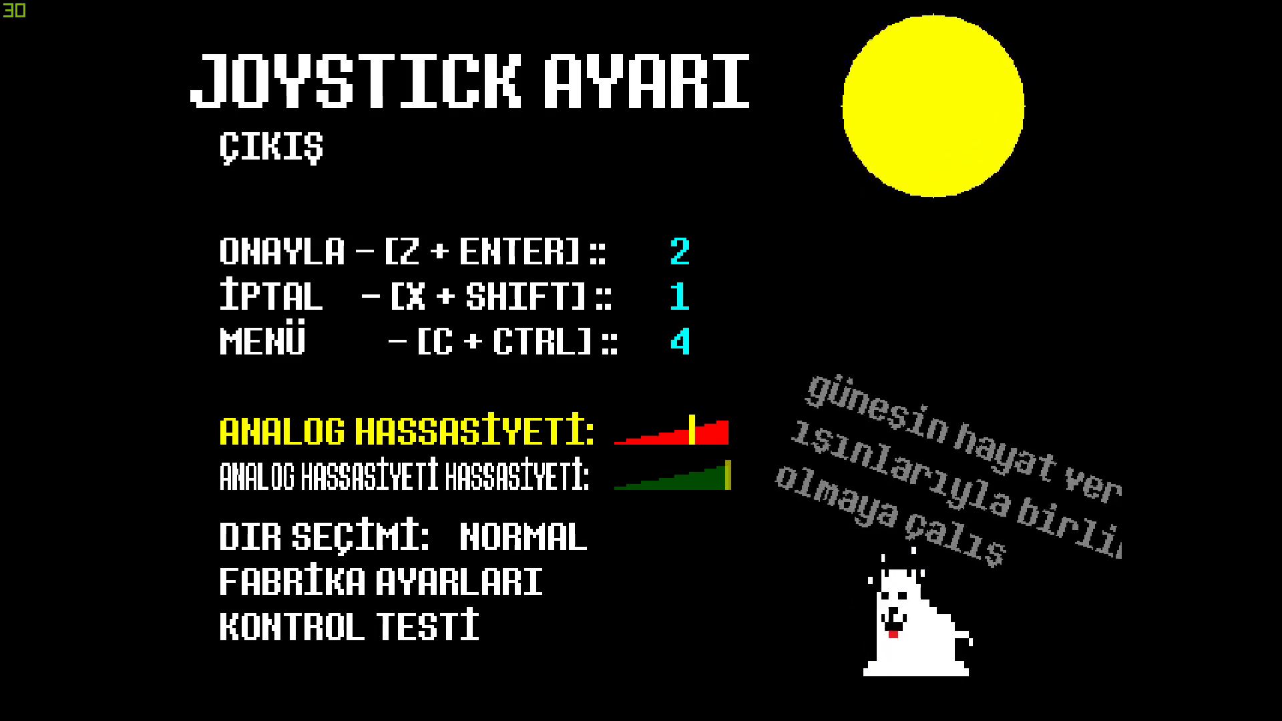
# Step: Try the DIR SEÇİMİ options, including SADECE ANALOG, and return the setting to NORMAL
pyautogui.press('Down')
pyautogui.press('Down')
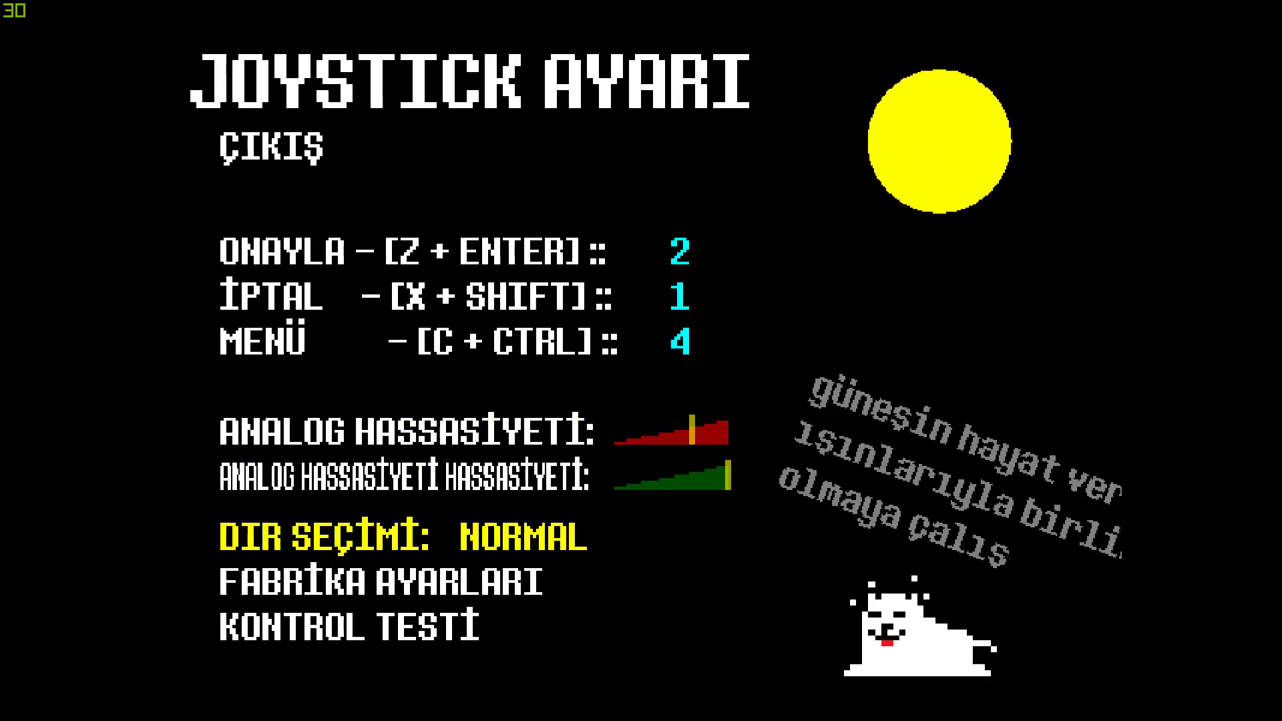
pyautogui.press('Right')
pyautogui.press('Right')
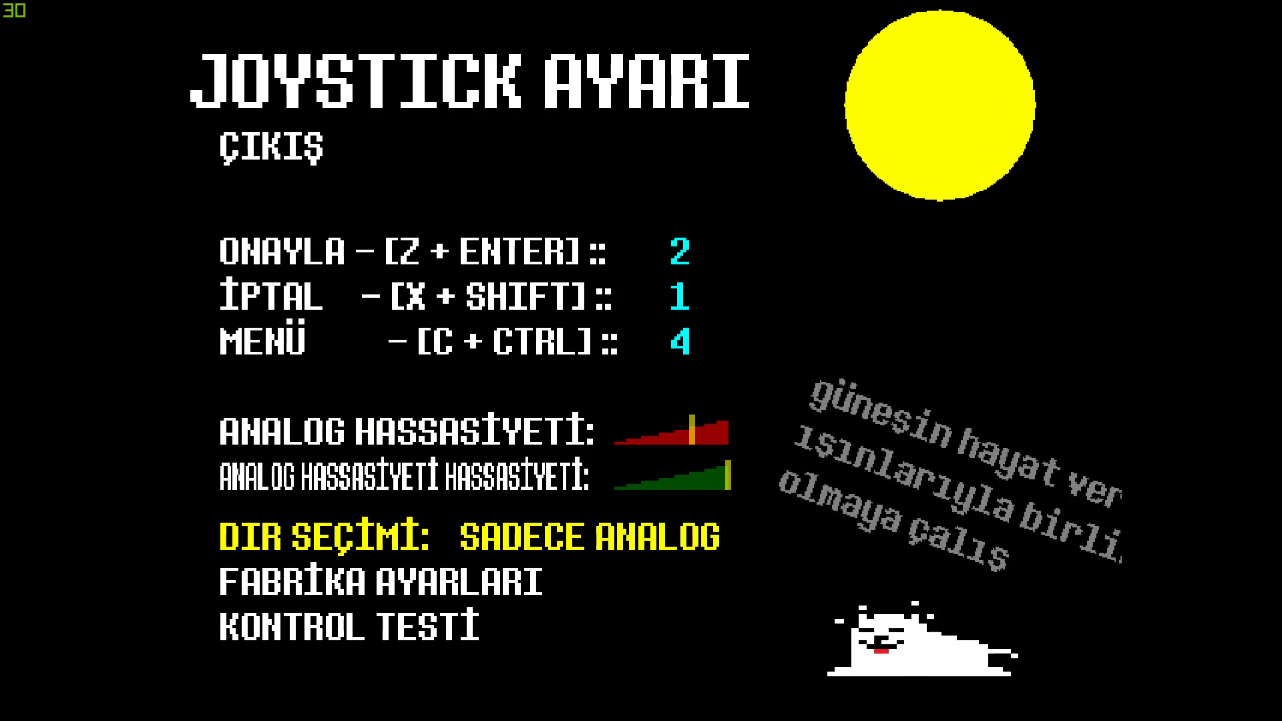
pyautogui.press('Up')
pyautogui.press('Down')
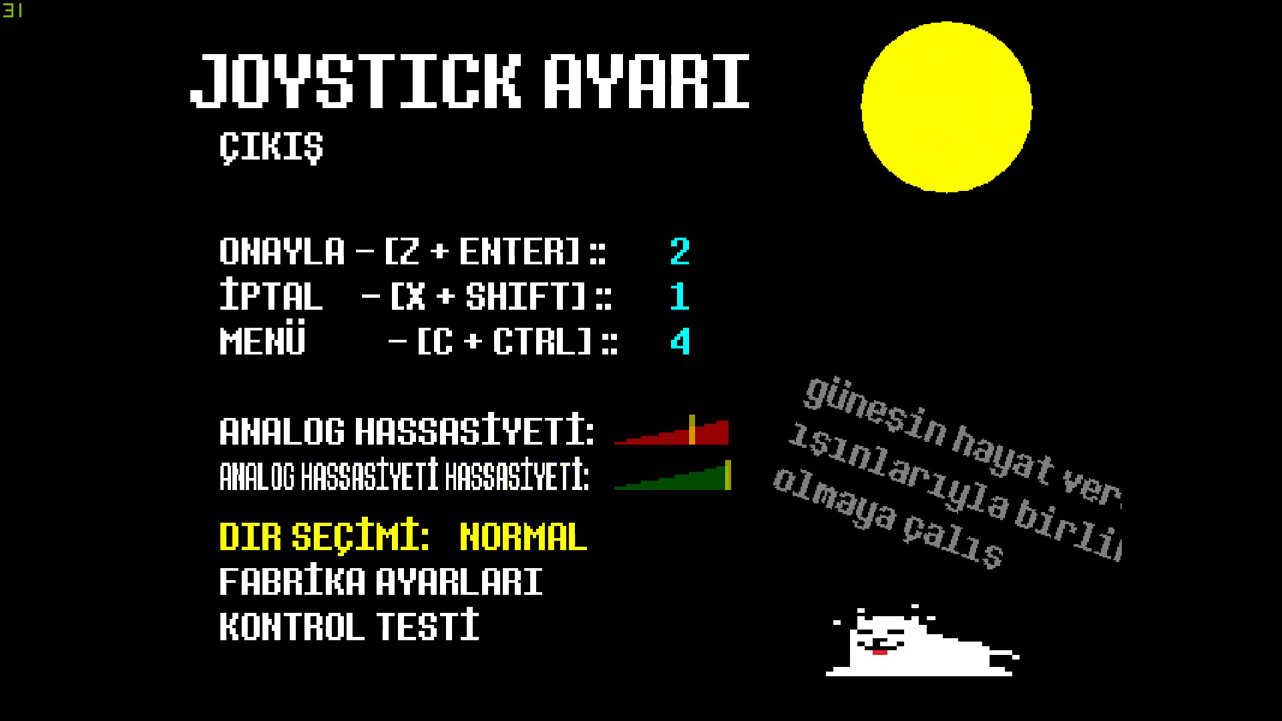
# Step: Open KONTROL TESTİ and test sideways movement of the figure and the Z, X and C controls
pyautogui.press('Down')
pyautogui.press('Down')
pyautogui.press('Return')
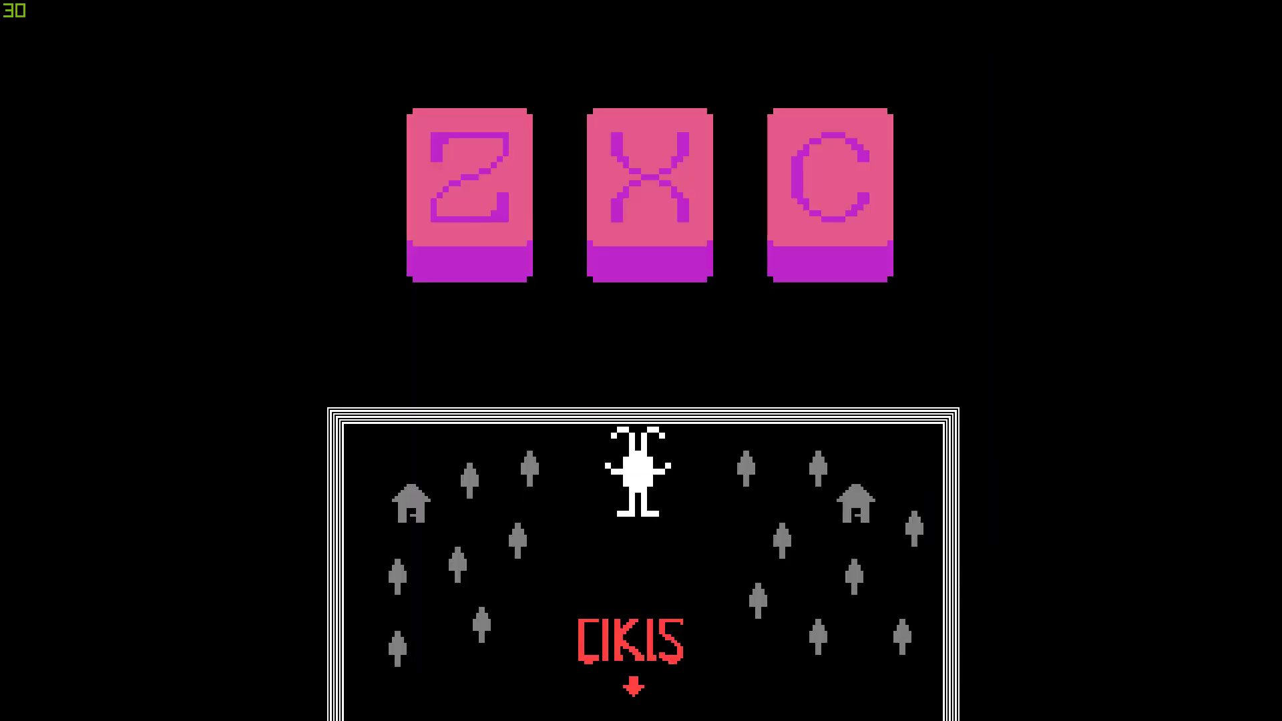
pyautogui.press('Left')
pyautogui.press('Left')
pyautogui.press('Left')
pyautogui.press('Right')
pyautogui.press('Right')
pyautogui.press('x')
pyautogui.press('c')
pyautogui.press('z')
pyautogui.press('x')
pyautogui.press('c')
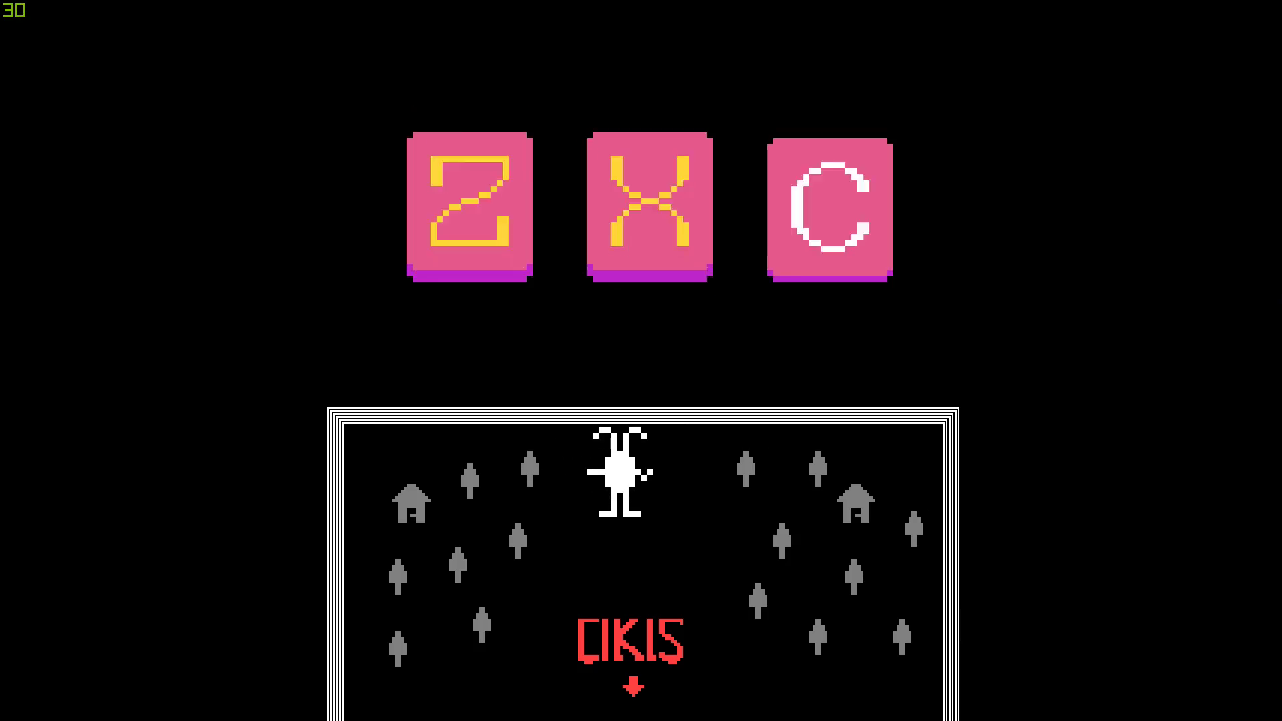
# Step: Test vertical movement by walking the figure down to the ÇIKIŞ sign and back up
pyautogui.press('z')
pyautogui.press('x')
pyautogui.press('Right')
pyautogui.press('Down')
pyautogui.press('Left')
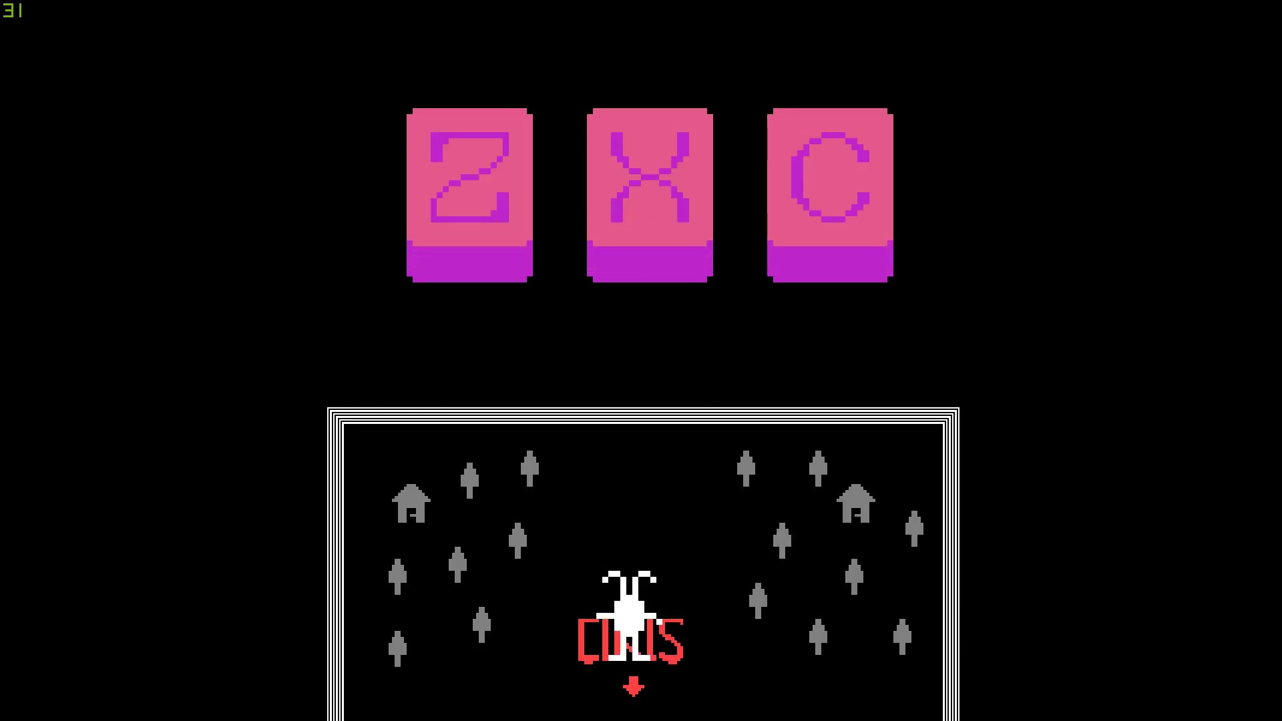
pyautogui.press('Right')
pyautogui.press('Up')
pyautogui.press('z')
pyautogui.press('Left')
# Step: Test the Z, X and C controls repeatedly, and leave the control test through the ÇIKIŞ exit
pyautogui.press('x')
pyautogui.press('x')
pyautogui.press('c')
pyautogui.press('z')
pyautogui.press('x')
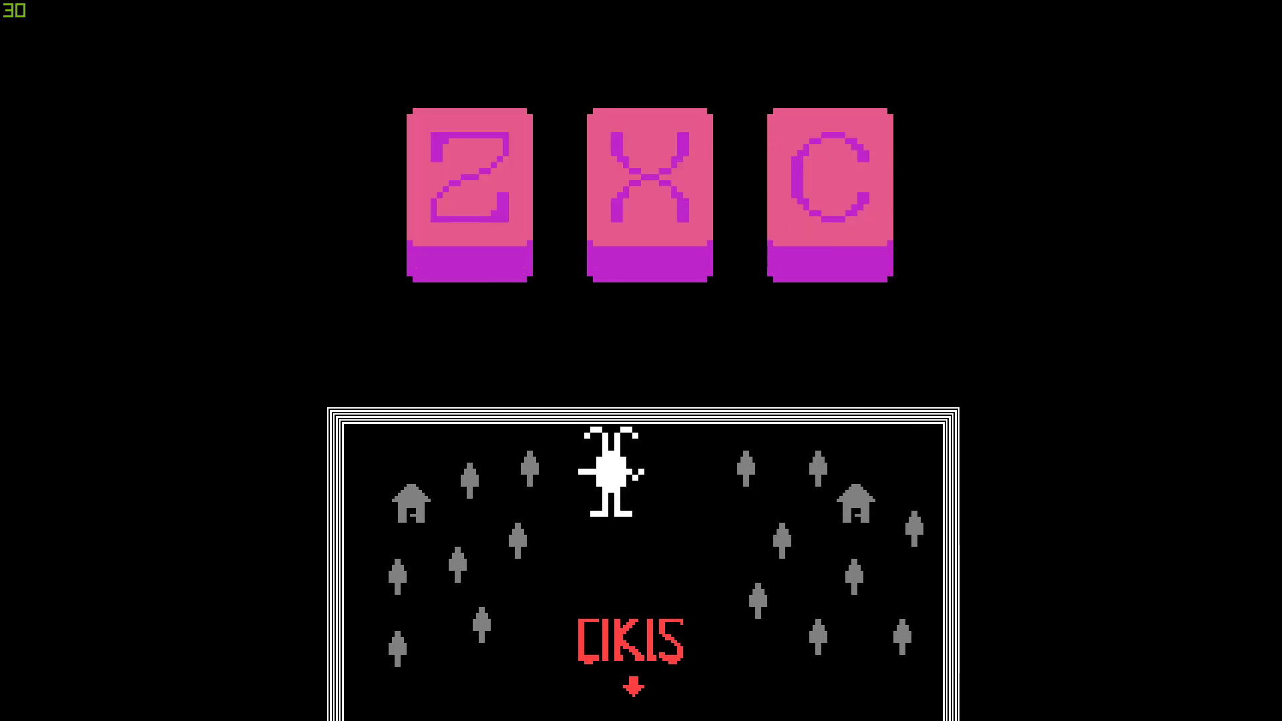
pyautogui.press('c')
pyautogui.press('x')
pyautogui.press('z')
pyautogui.press('x')
pyautogui.press('c')
pyautogui.press('z')
pyautogui.press('x')
pyautogui.press('c')
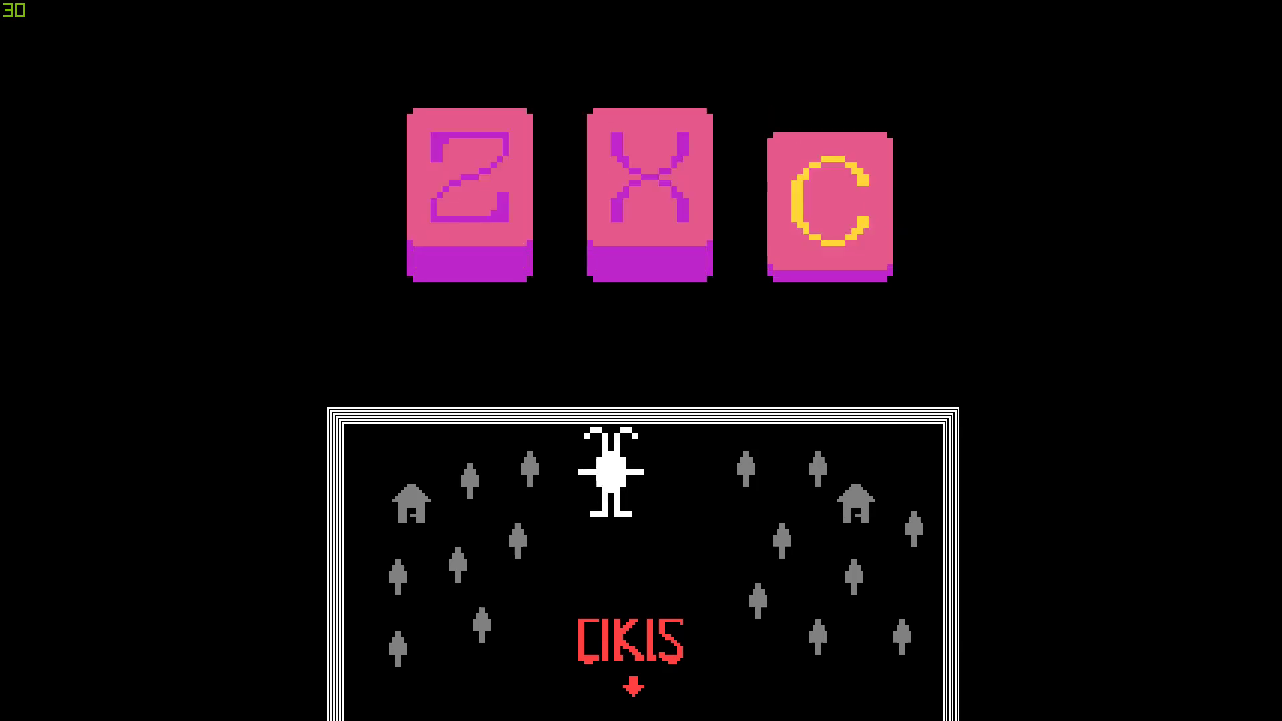
pyautogui.press('z')
pyautogui.press('x')
pyautogui.press('c')
pyautogui.press('z')
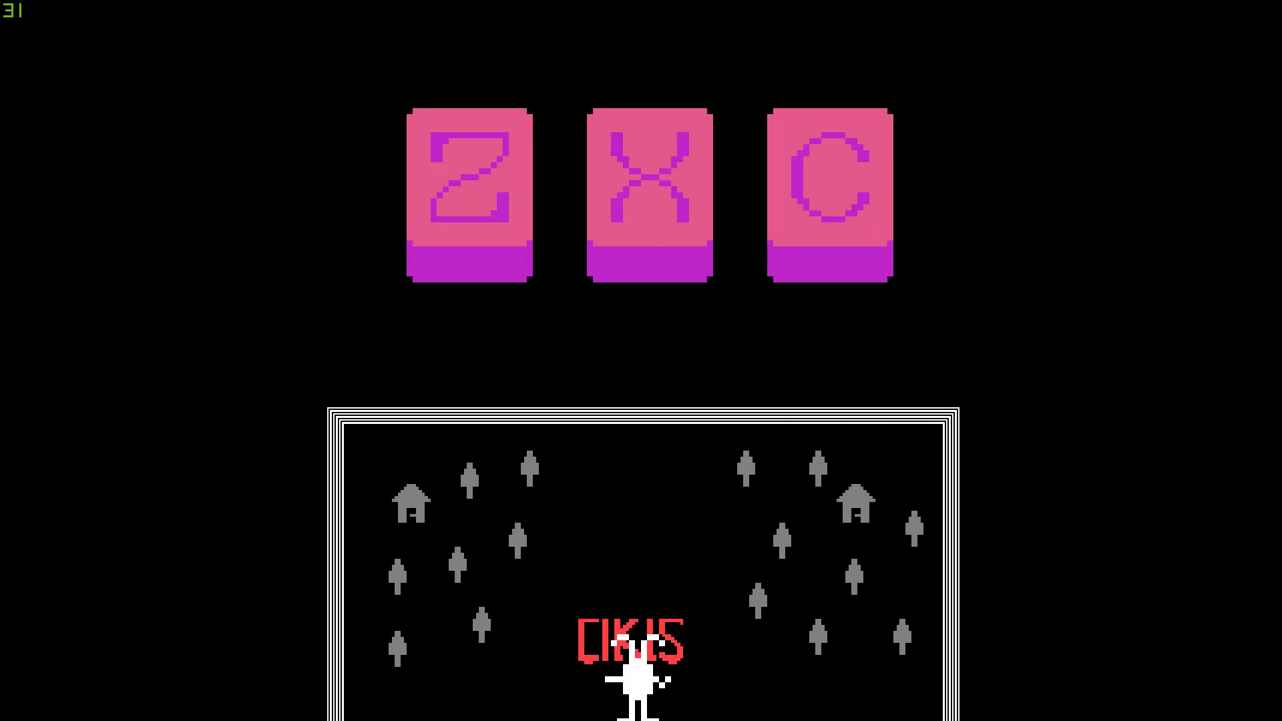
pyautogui.press('z')
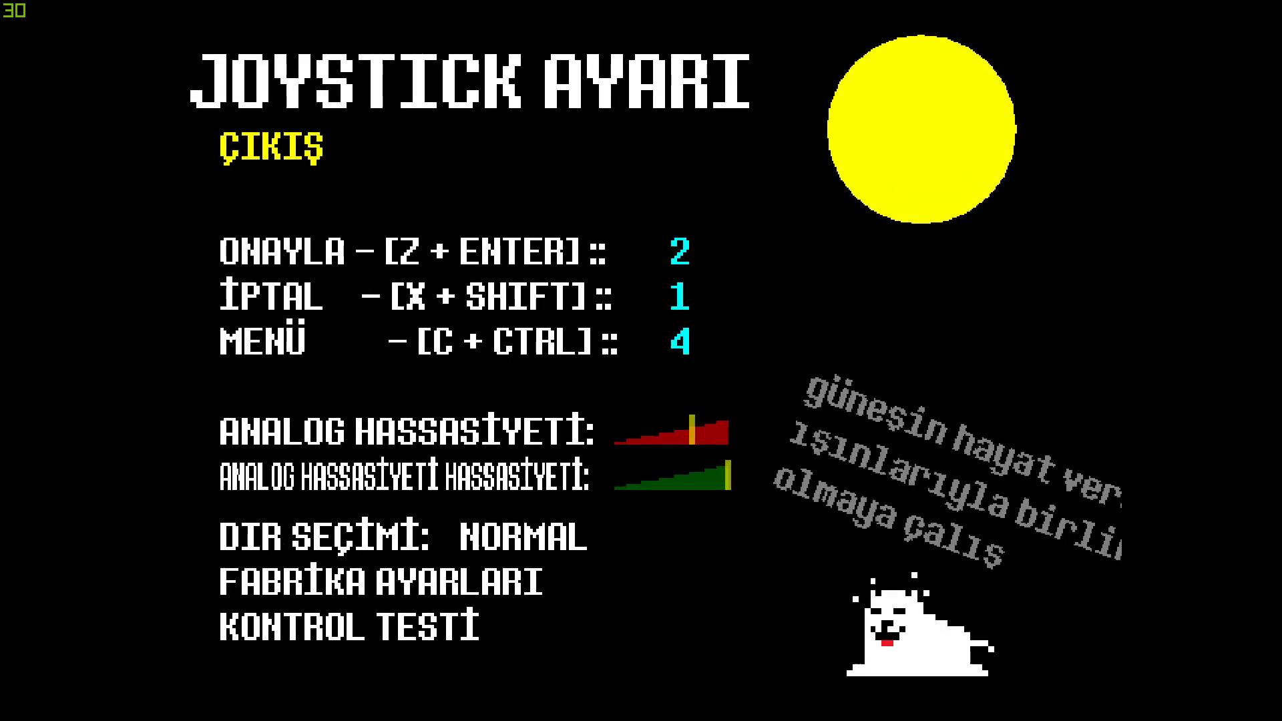
# Step: Look through the translated joystick settings down to KONTROL TESTİ and return to ÇIKIŞ
pyautogui.press('Down')
pyautogui.press('Down')
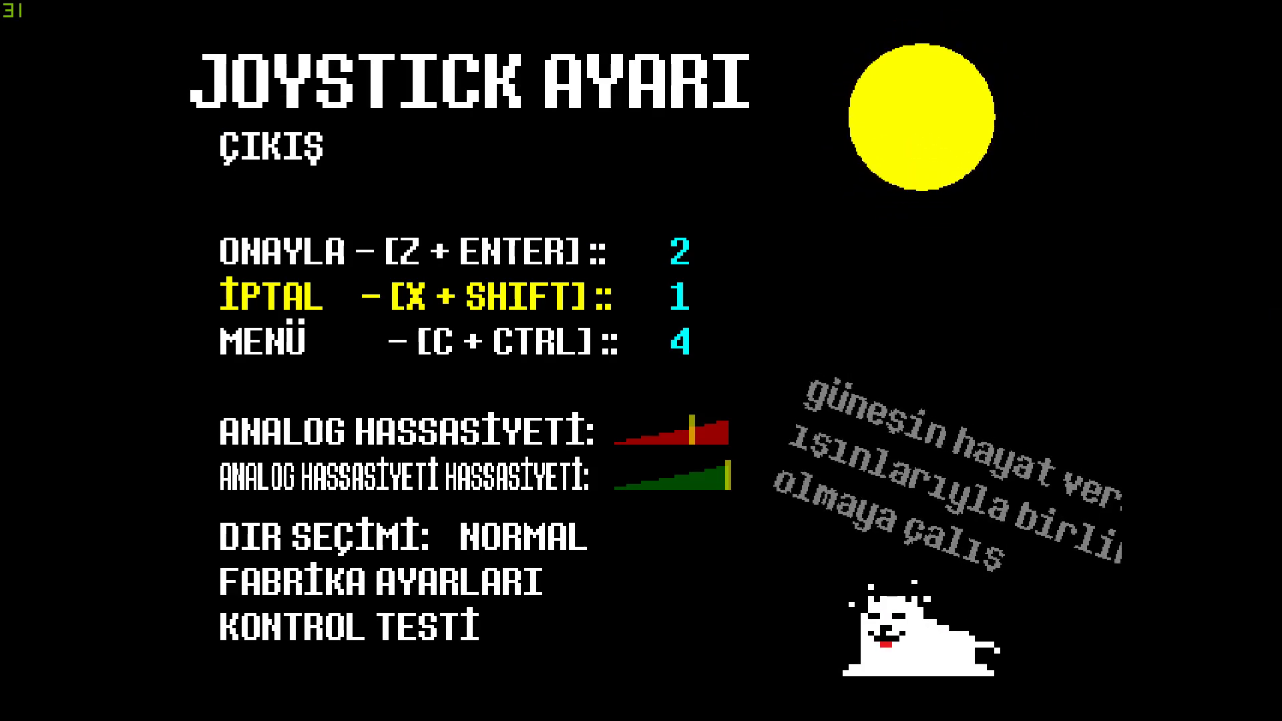
pyautogui.press('Down')
pyautogui.press('Down')
pyautogui.press('Down')
pyautogui.press('Down')
pyautogui.press('Down')
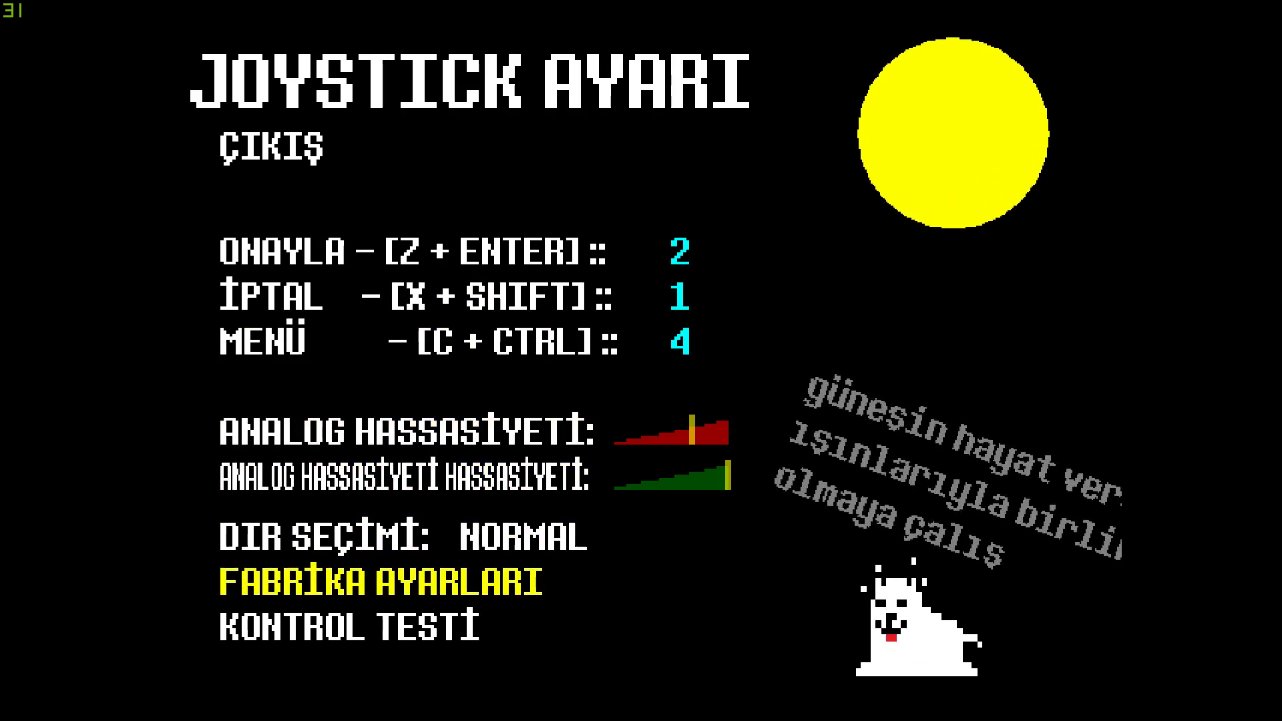
pyautogui.press('Up')
pyautogui.press('Down')
pyautogui.press('Down')
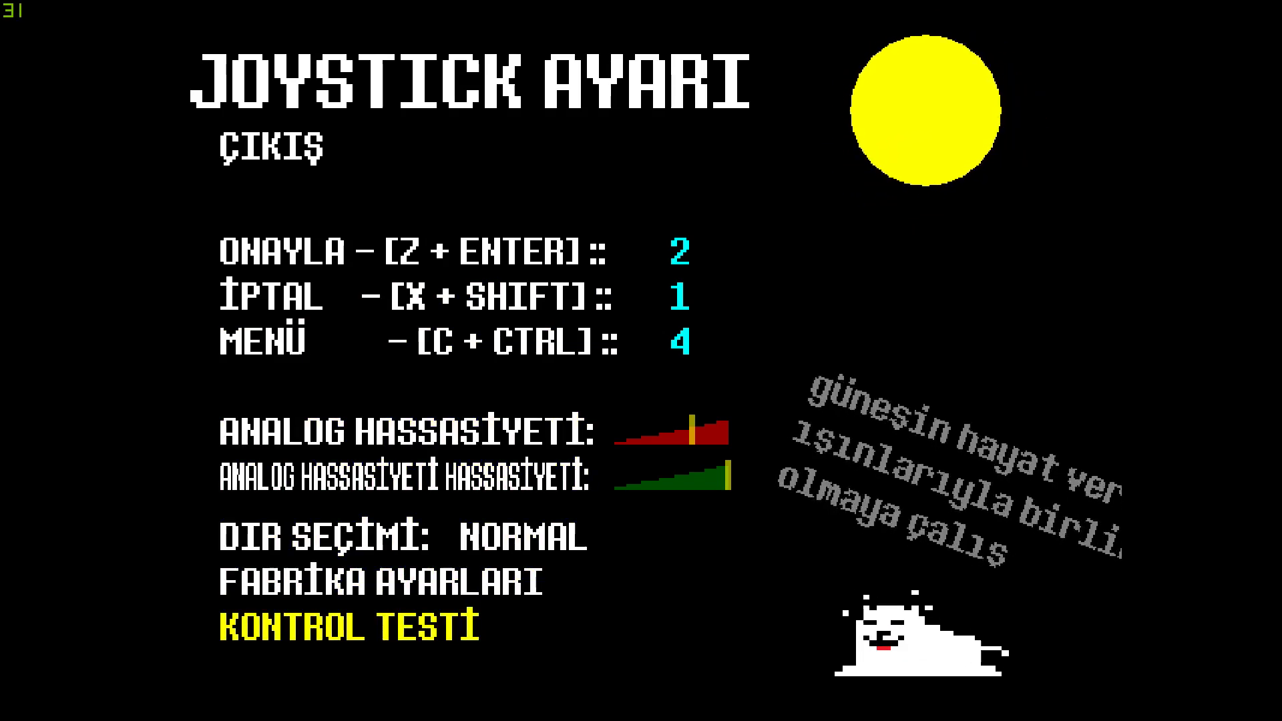
pyautogui.press('Up')
pyautogui.press('Up')
pyautogui.press('Up')
pyautogui.press('Up')
pyautogui.press('Up')
pyautogui.press('Up')
pyautogui.press('Up')
pyautogui.press('Up')
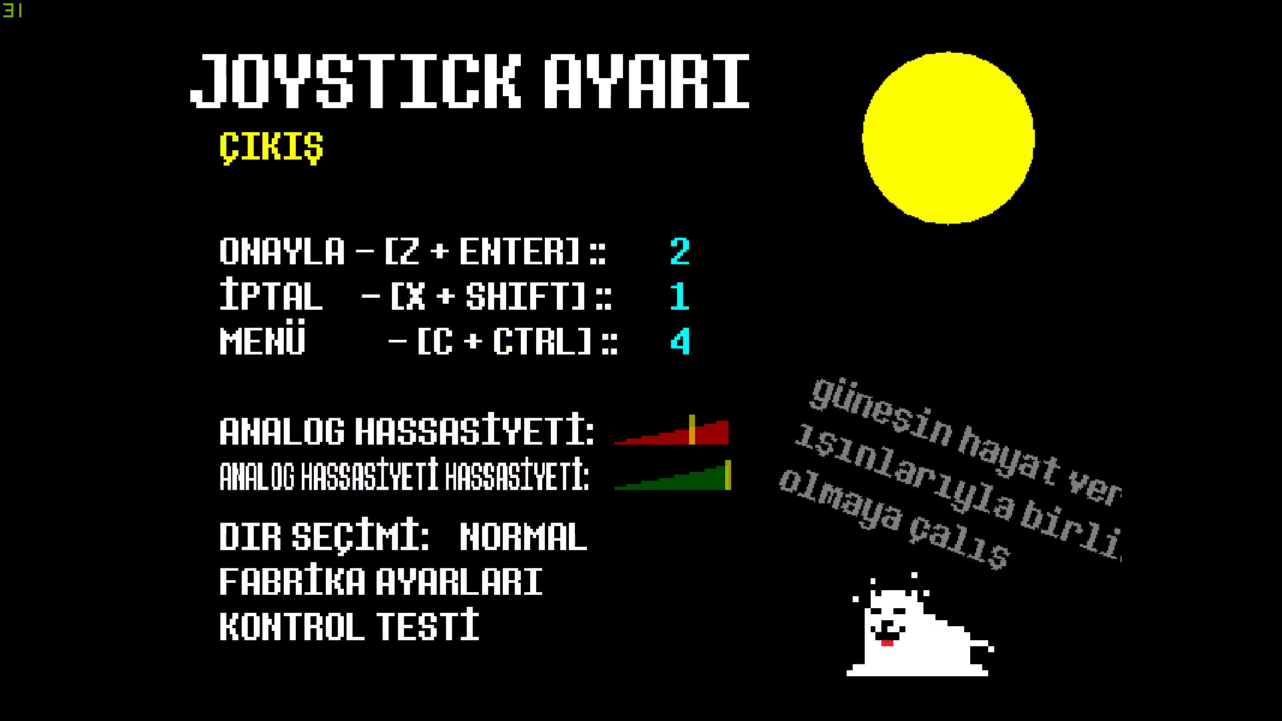
# Step: Leave the joystick settings, continue the saved game with Devam et and walk east across the bridge until dialogue starts
pyautogui.press('z')
pyautogui.press('z')
pyautogui.press('Left')
pyautogui.press('Right')
pyautogui.press('Right')
pyautogui.press('Left')
pyautogui.press('Right')
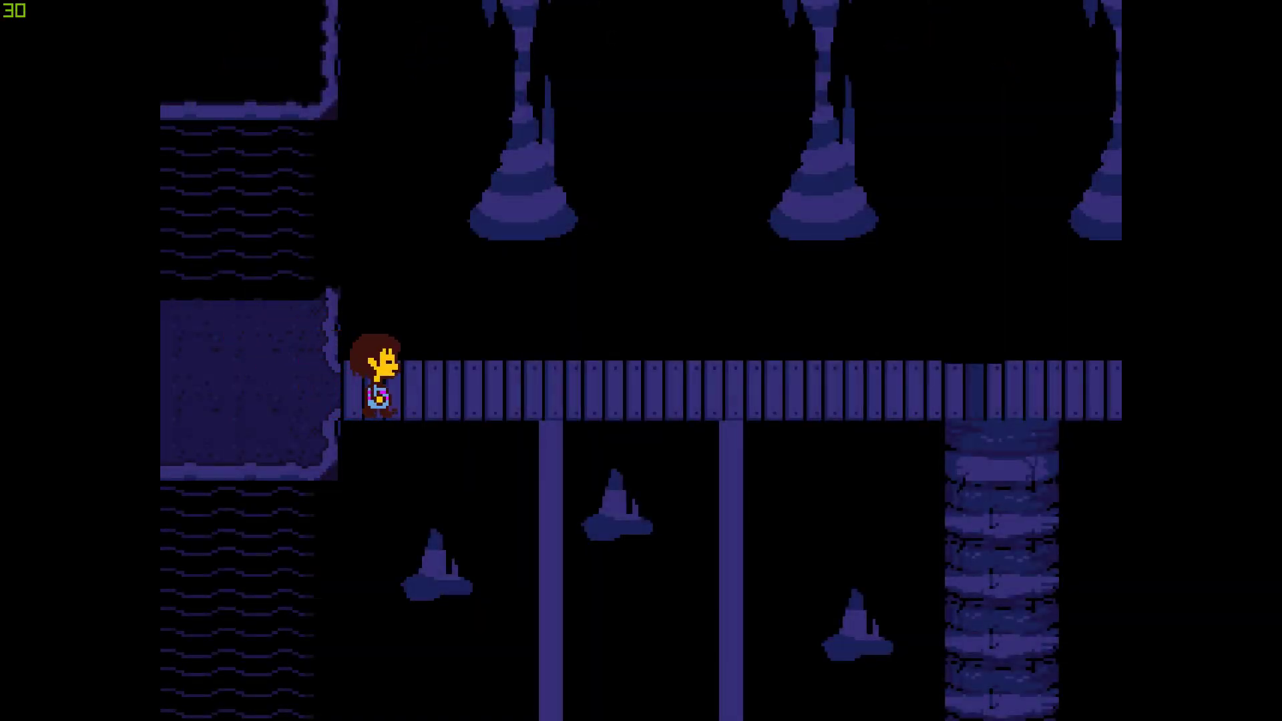
pyautogui.press('Right')
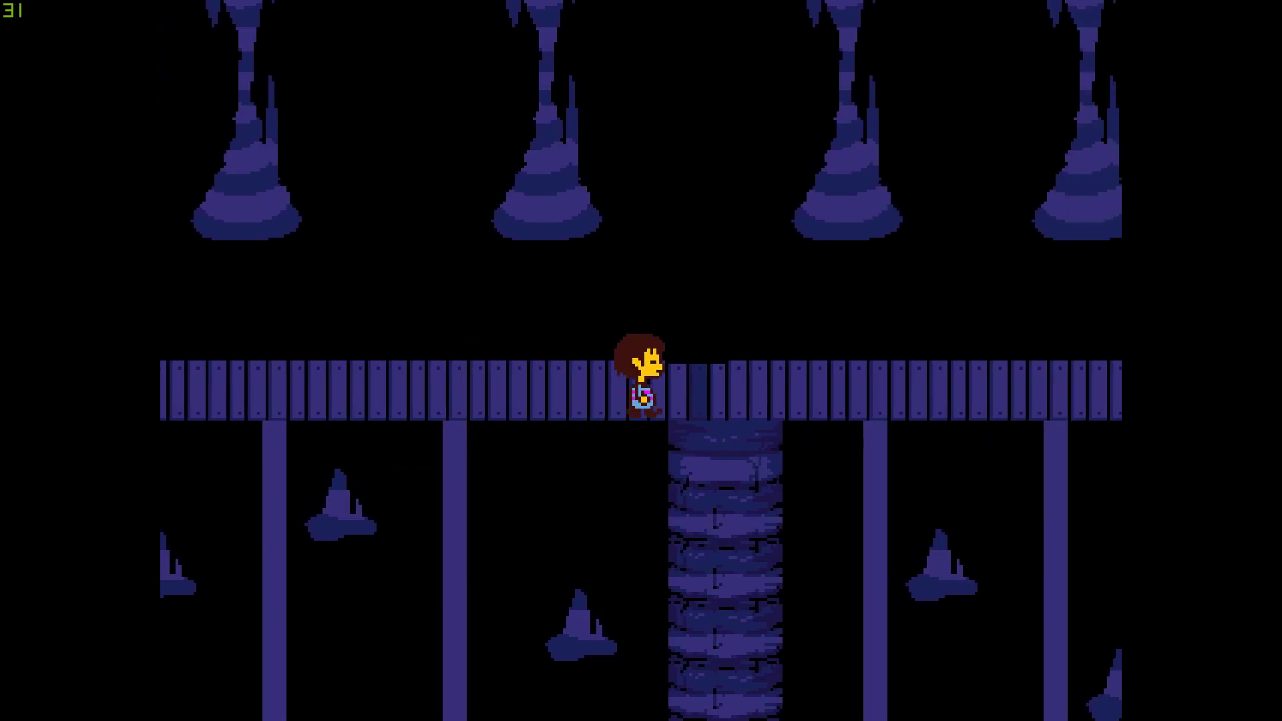
pyautogui.press('Right')
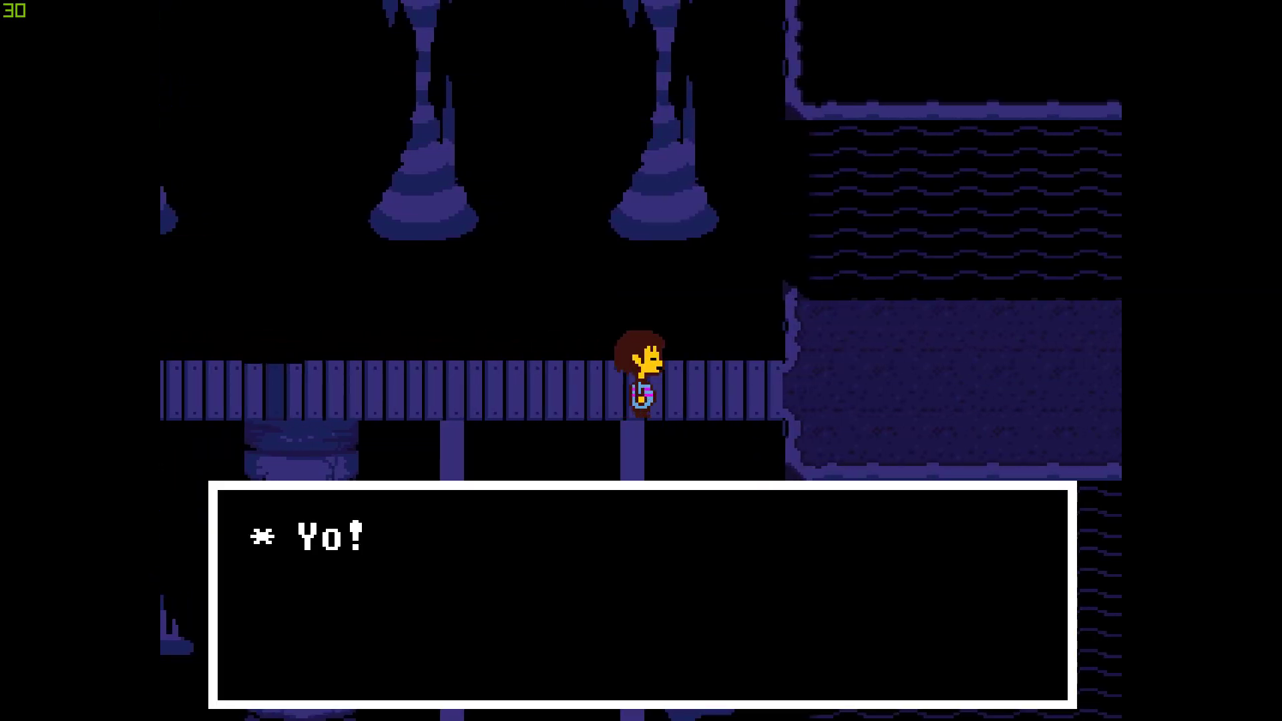
# Step: Advance through the Turkish dialogue on the bridge to check the translation, and quit the game
pyautogui.press('z')
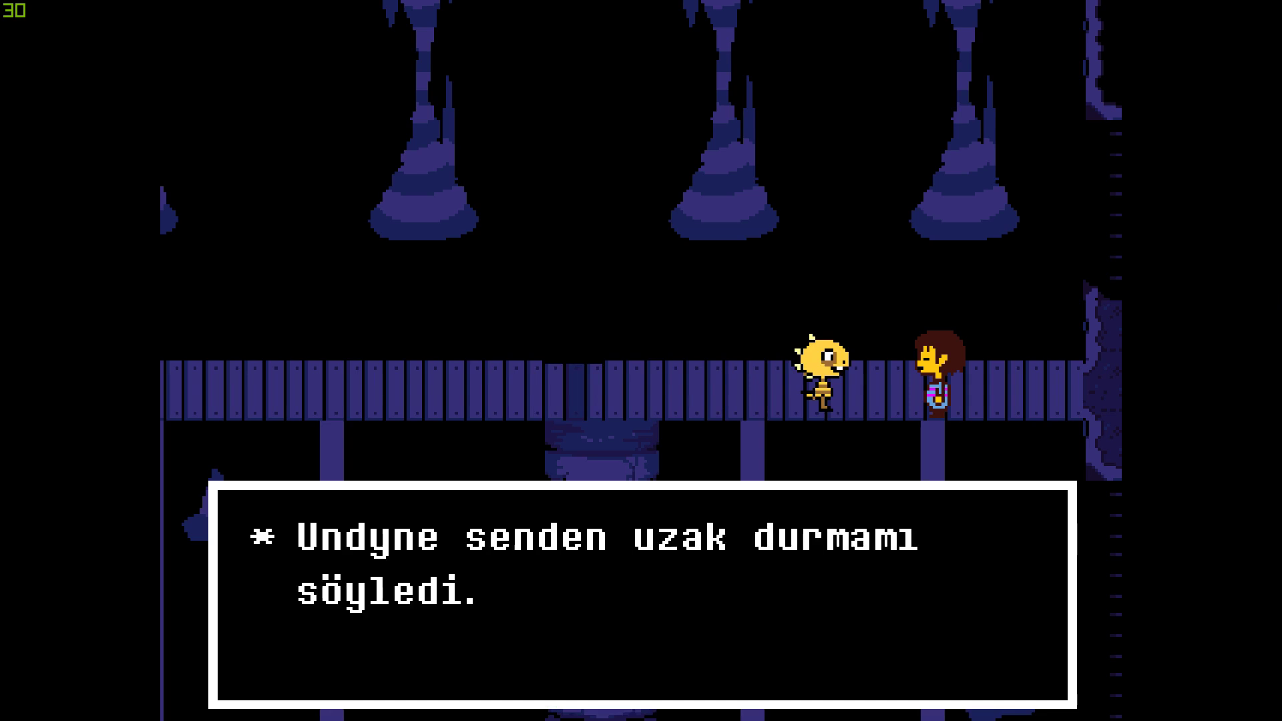
pyautogui.press('z')
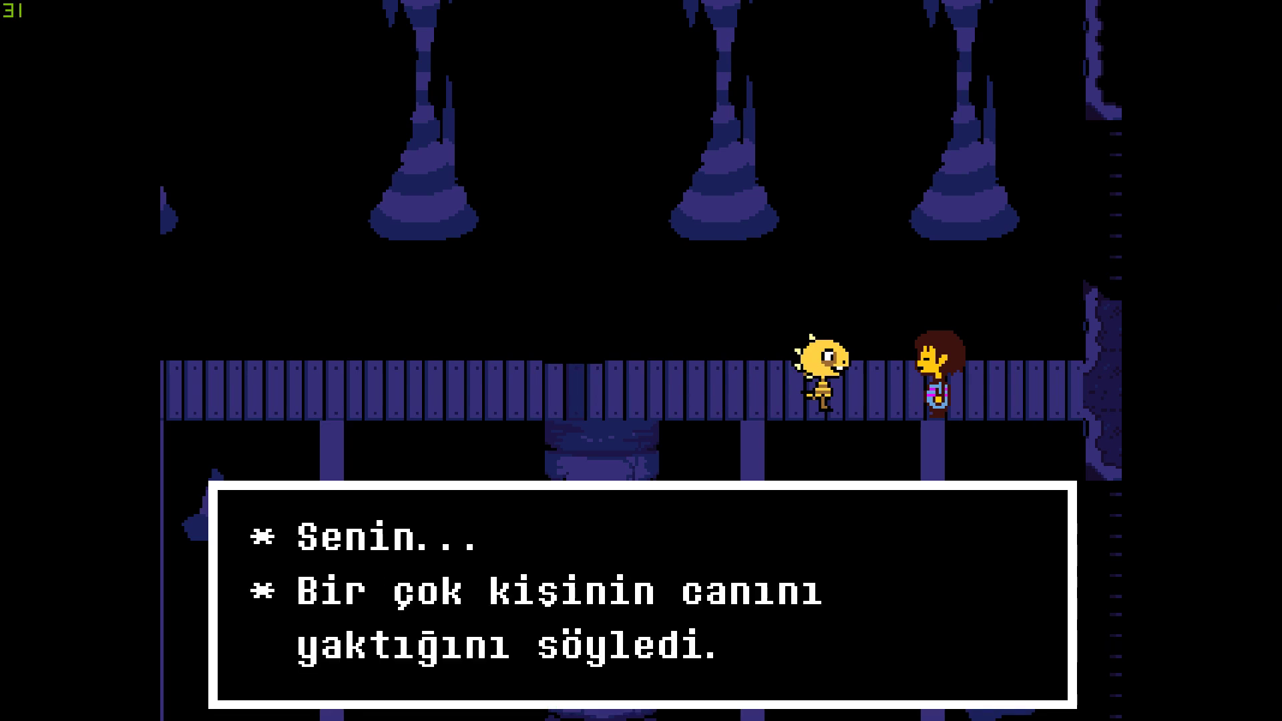
pyautogui.press('z')
pyautogui.press('x')
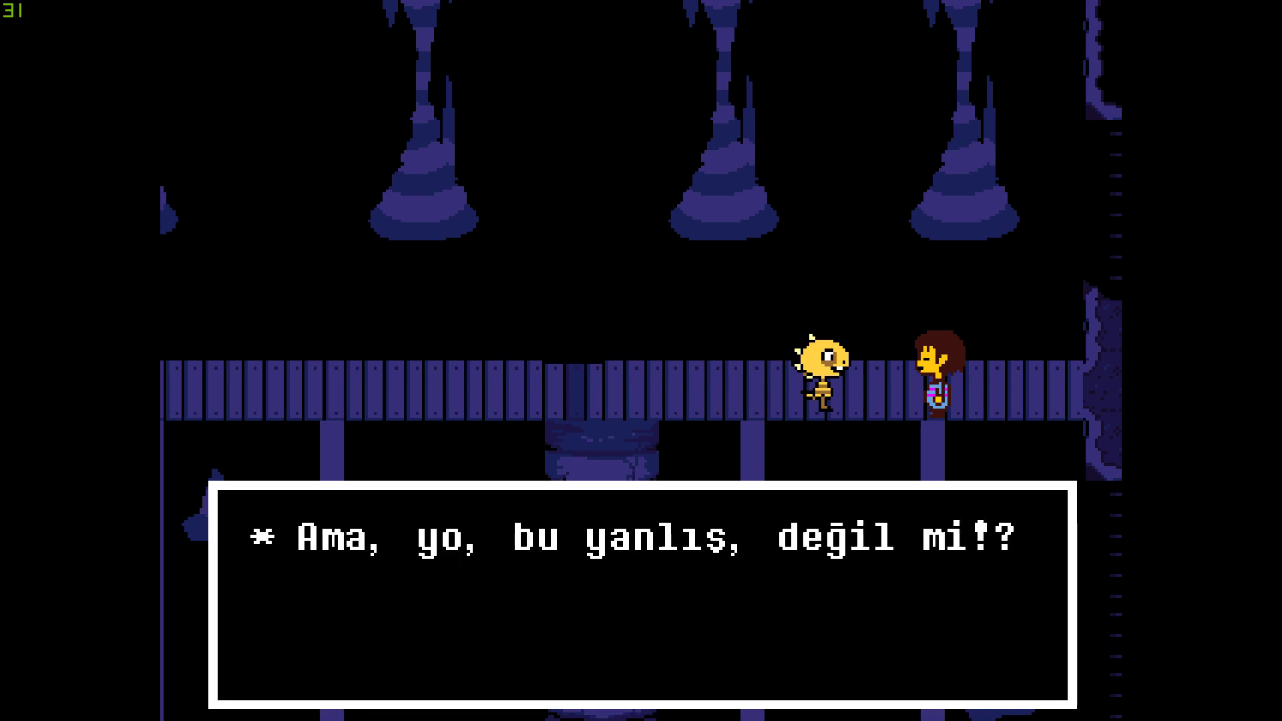
pyautogui.press('z')
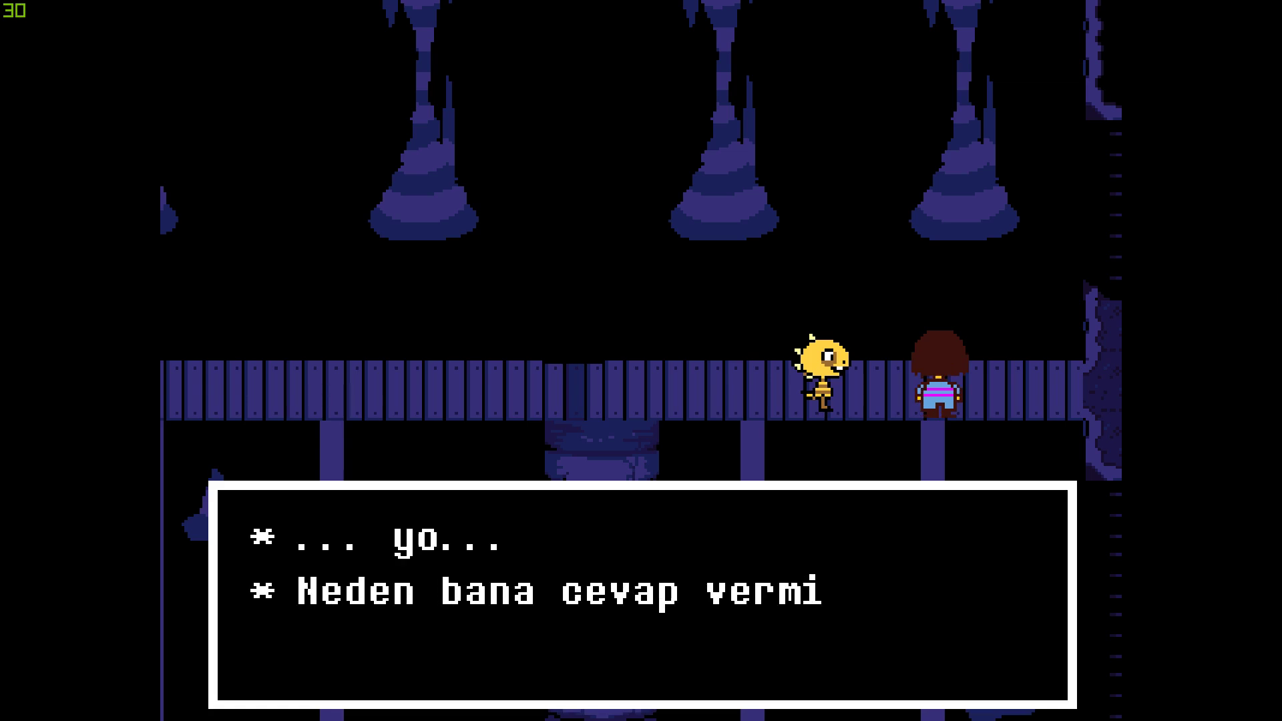
pyautogui.press('Escape')
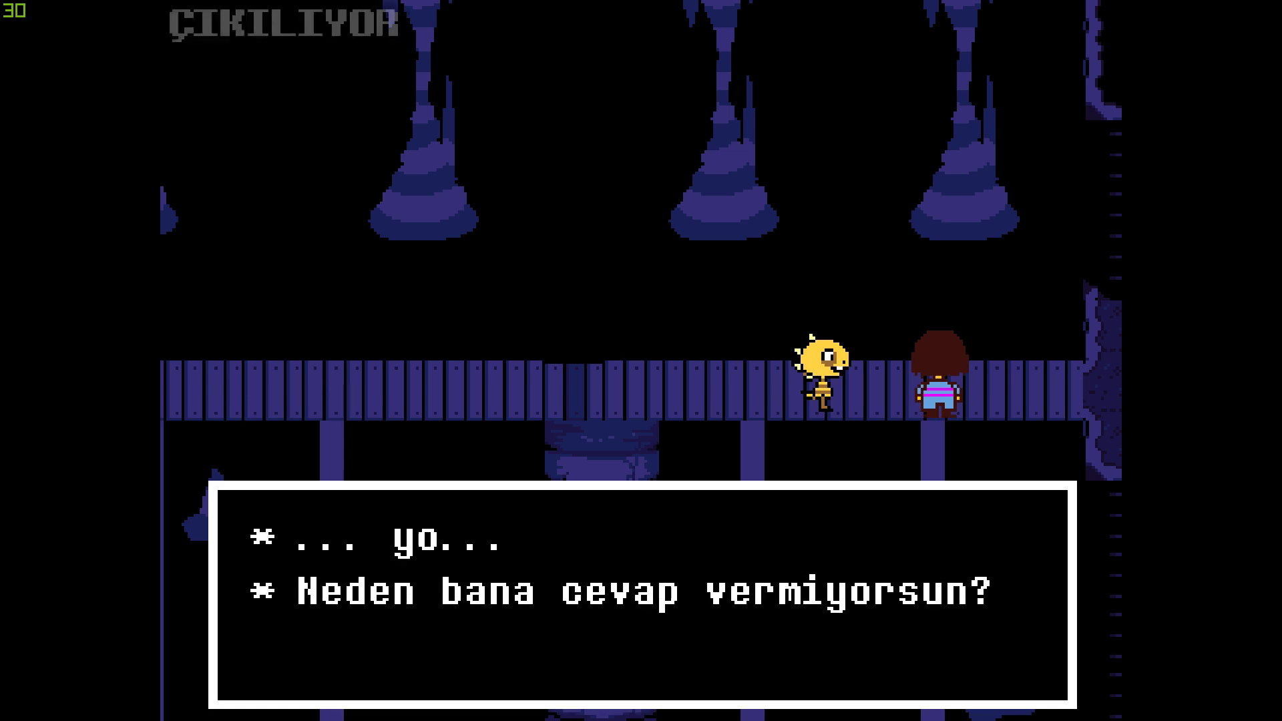